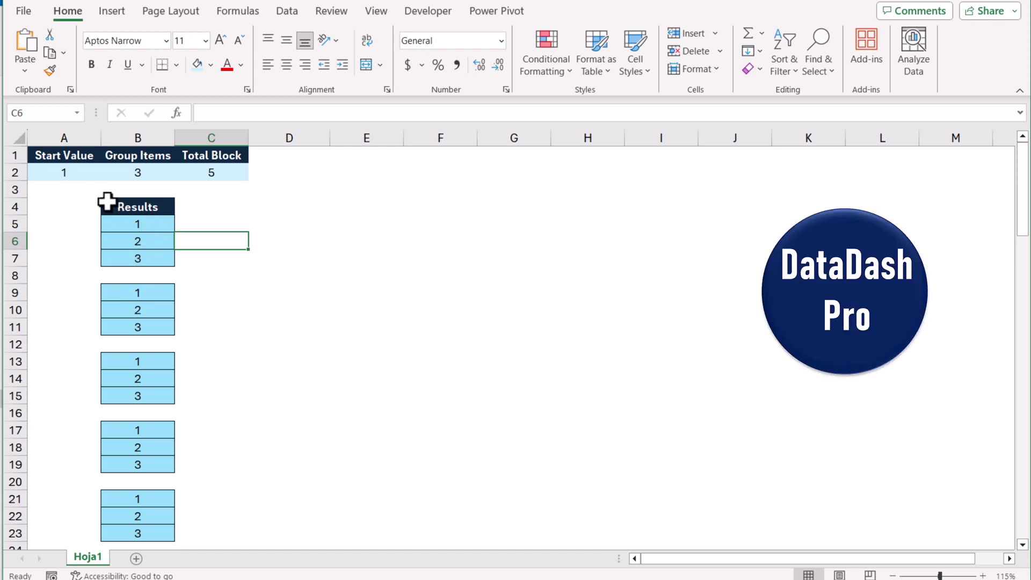
# Enter Start Value 2 in A2, Group Items 5 in B2 and Total Block 2 in C2
pyautogui.click(79, 173)
pyautogui.write('2')
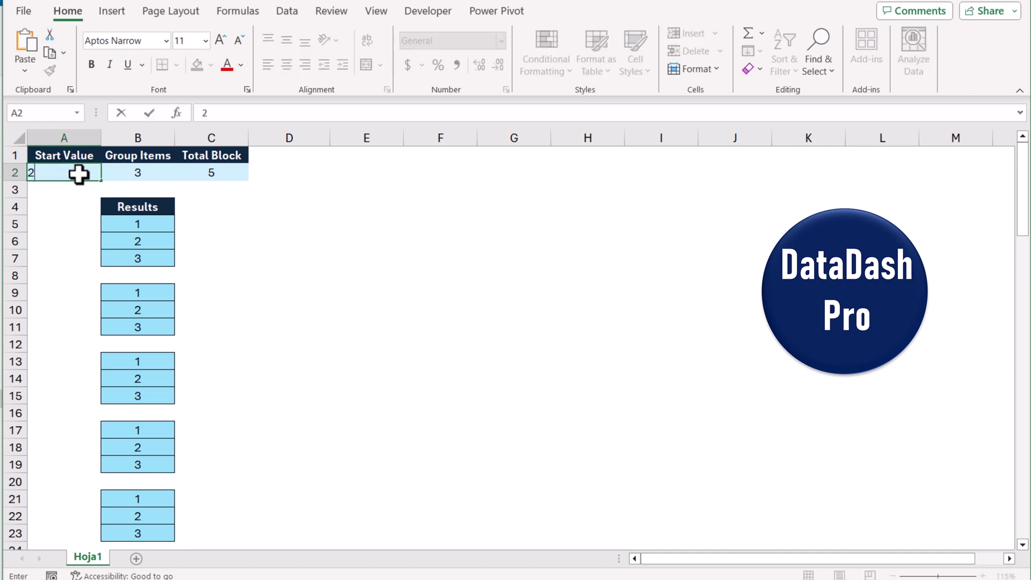
pyautogui.press('Return')
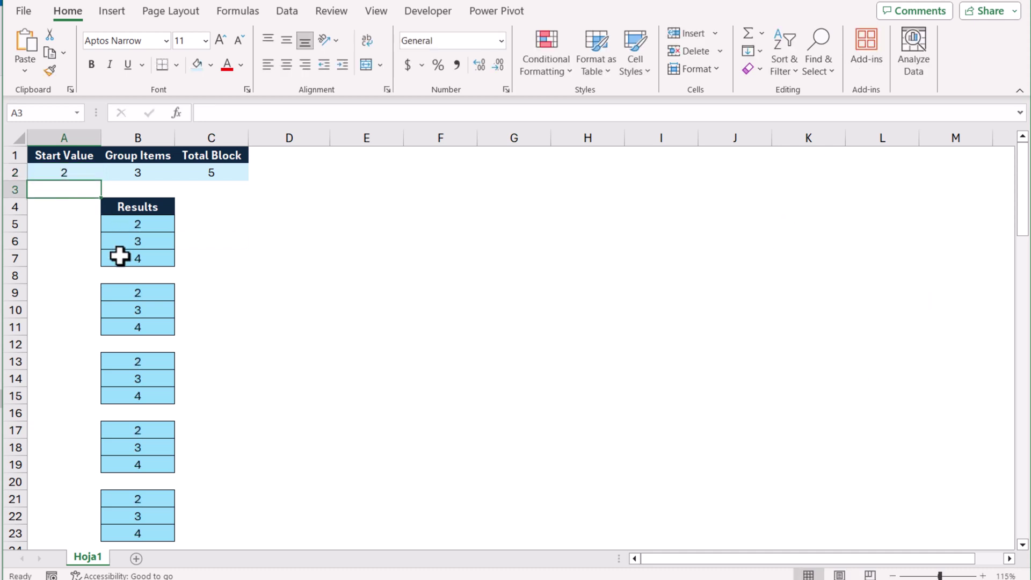
pyautogui.click(124, 171)
pyautogui.write('5')
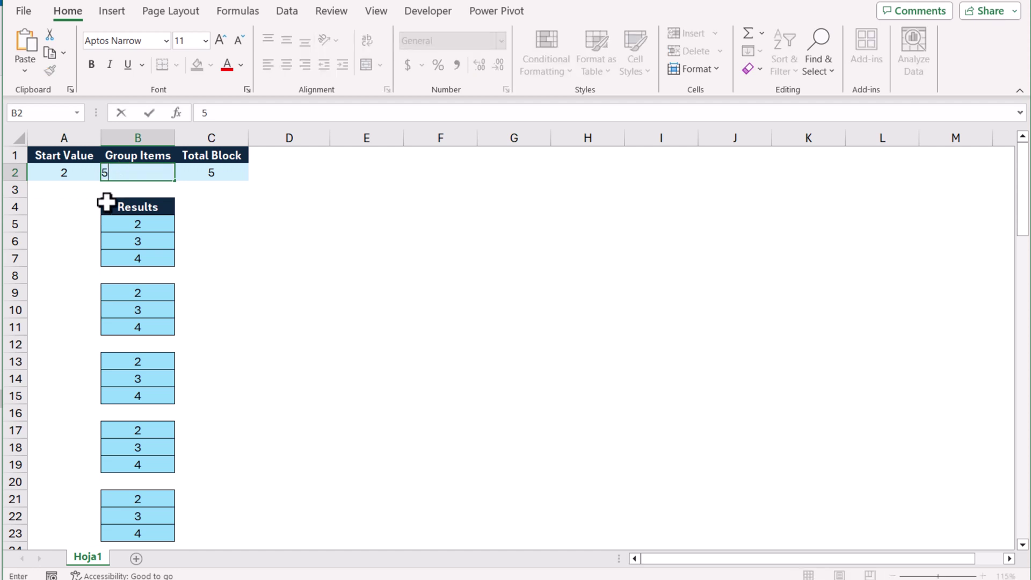
pyautogui.click(79, 213)
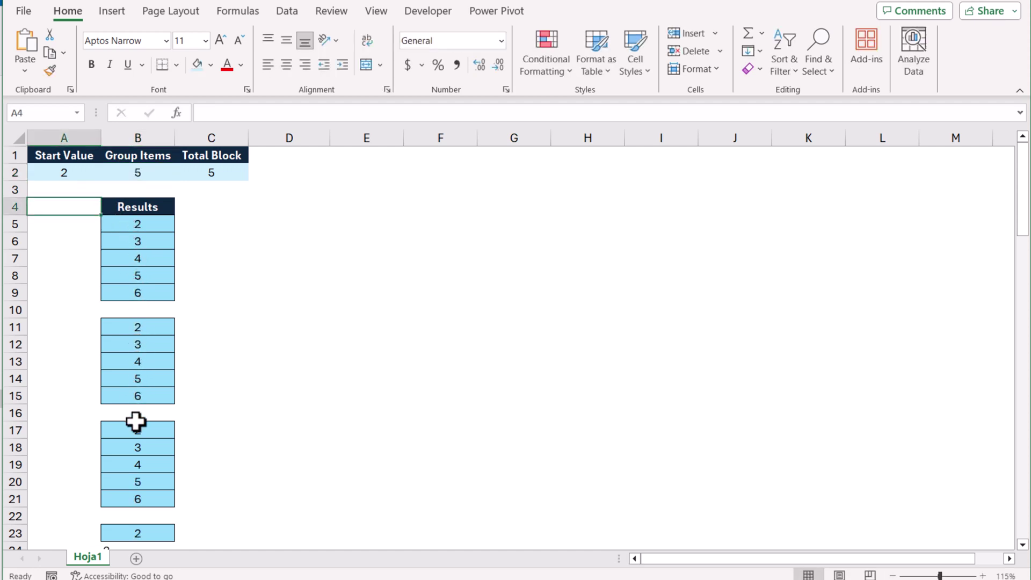
pyautogui.click(227, 172)
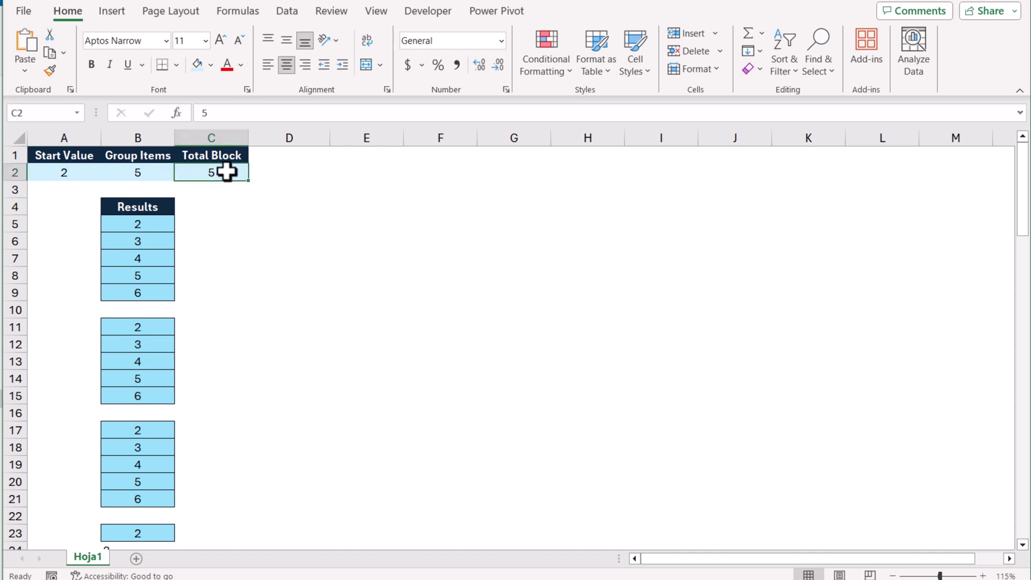
pyautogui.write('2')
pyautogui.click(240, 205)
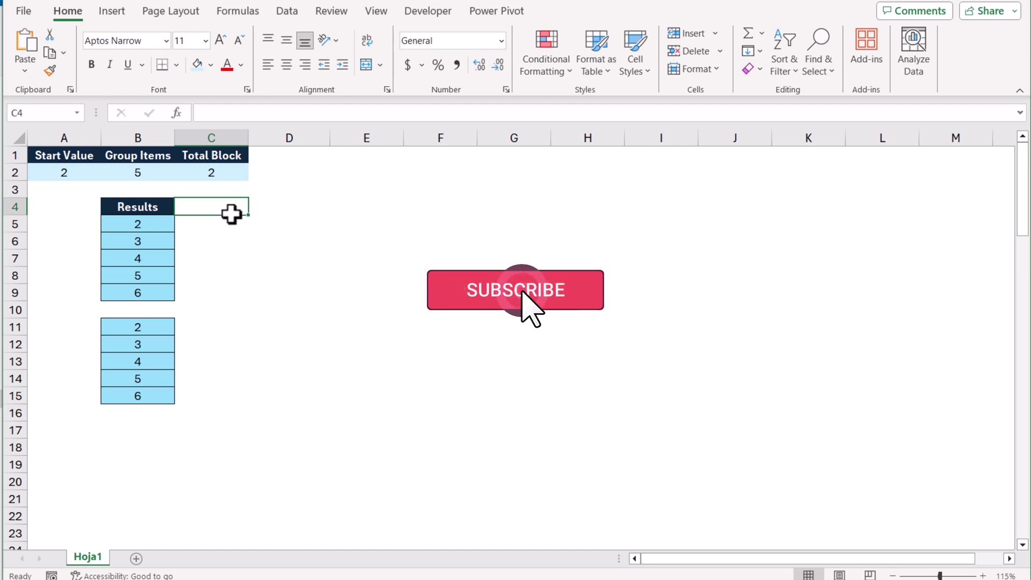
# Head C4 'Results' and enter =SEQUENCE(B2,1,A2) in C5 to spill 2 through 6
pyautogui.write('Results')
pyautogui.press('Return')
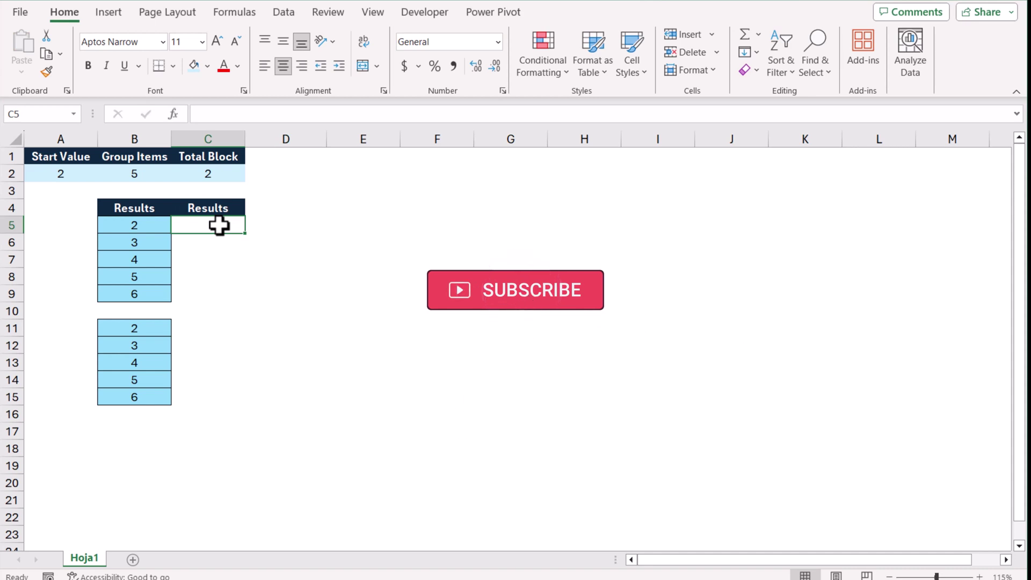
pyautogui.write('=seq')
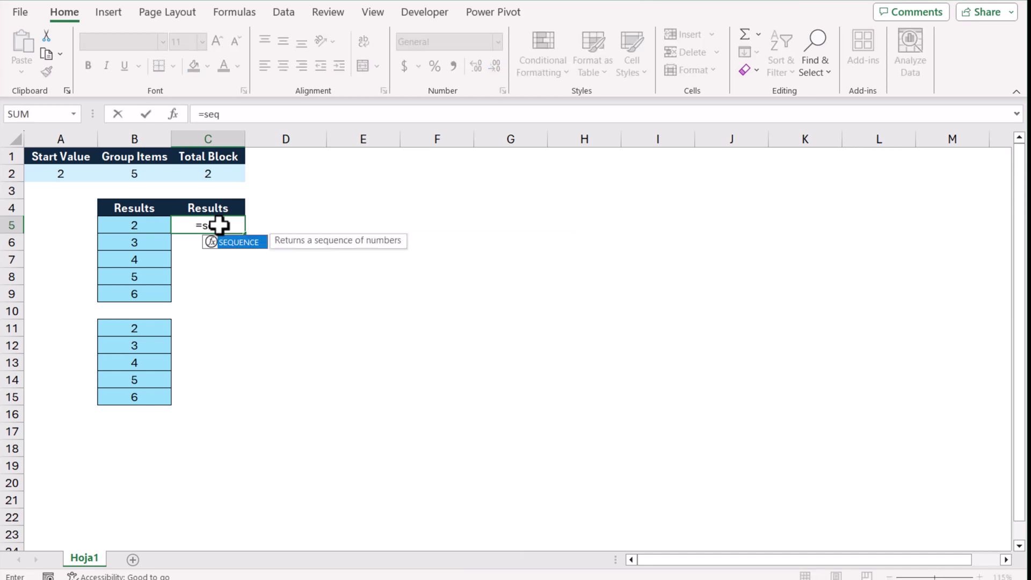
pyautogui.doubleClick(243, 246)
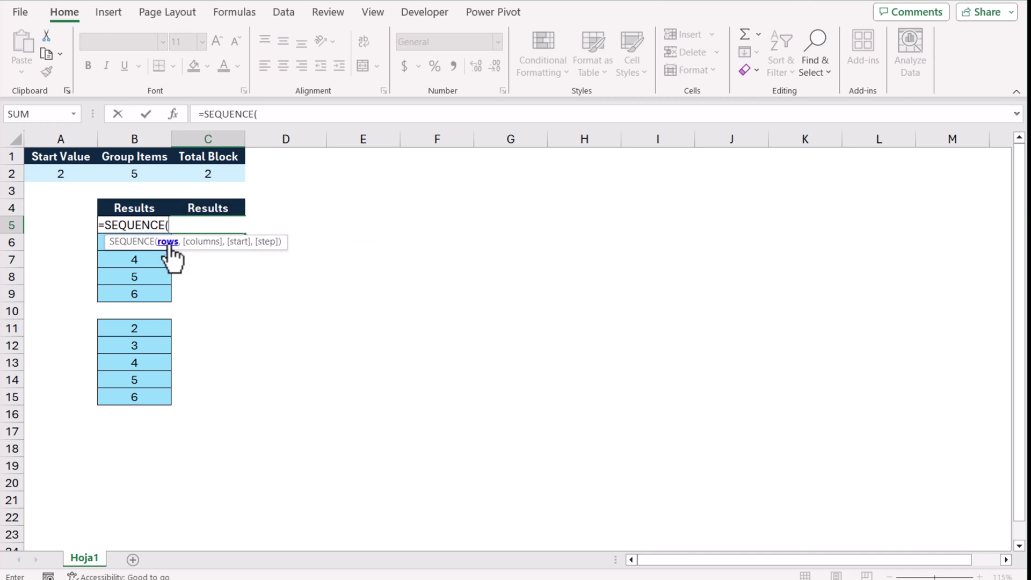
pyautogui.click(141, 174)
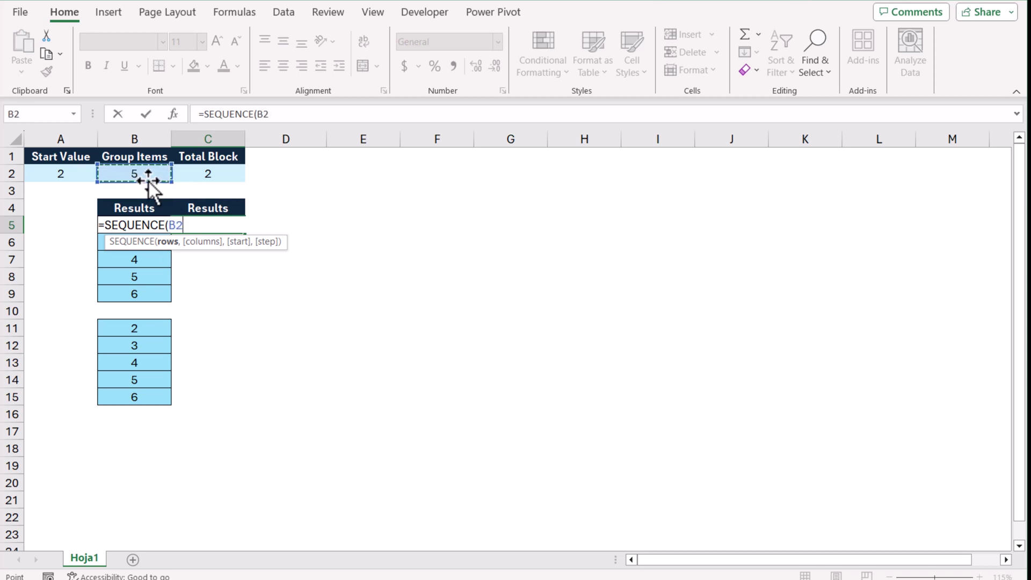
pyautogui.write(',')
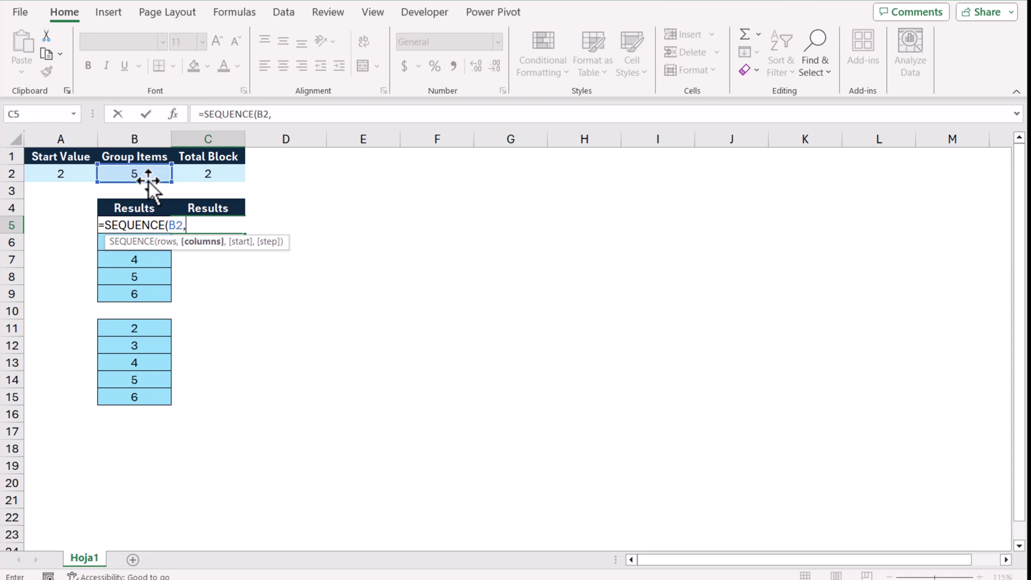
pyautogui.write('1,')
pyautogui.click(53, 178)
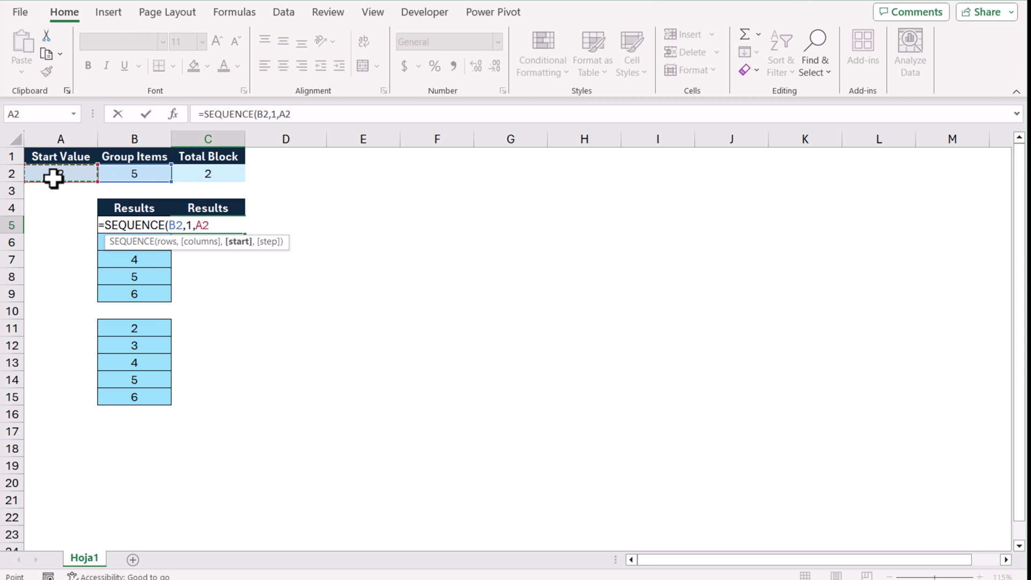
pyautogui.write(')')
pyautogui.press('Return')
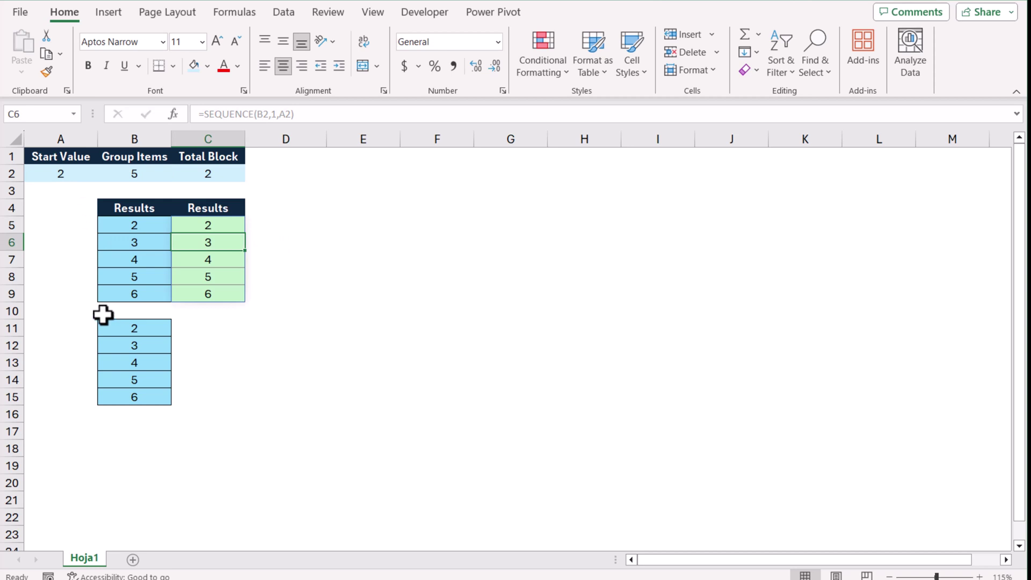
pyautogui.click(202, 224)
# Wrap C5's formula as =VSTACK(SEQUENCE(B2,1,A2),"") to add a blank row after the block
pyautogui.click(203, 114)
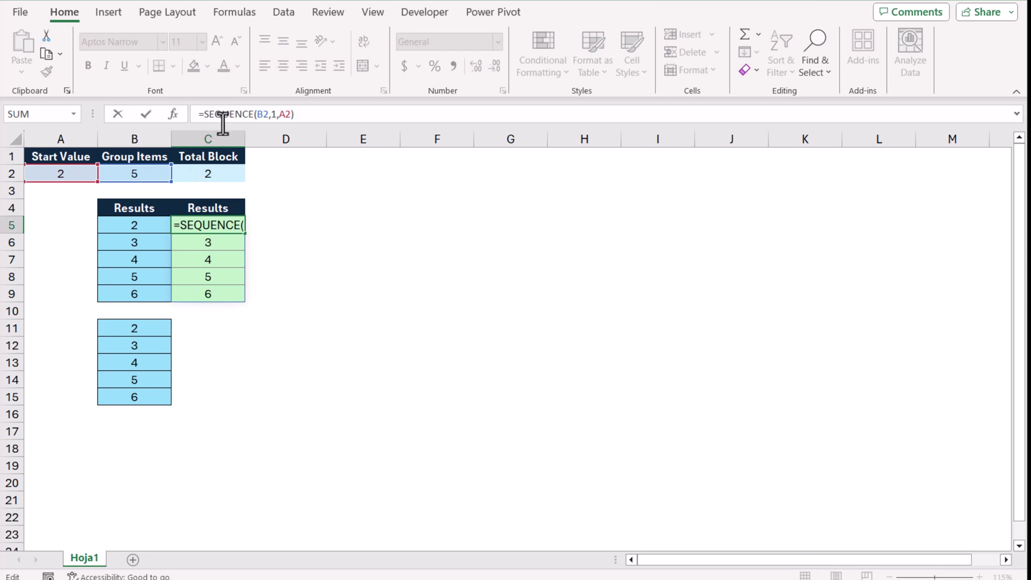
pyautogui.write('Vstack')
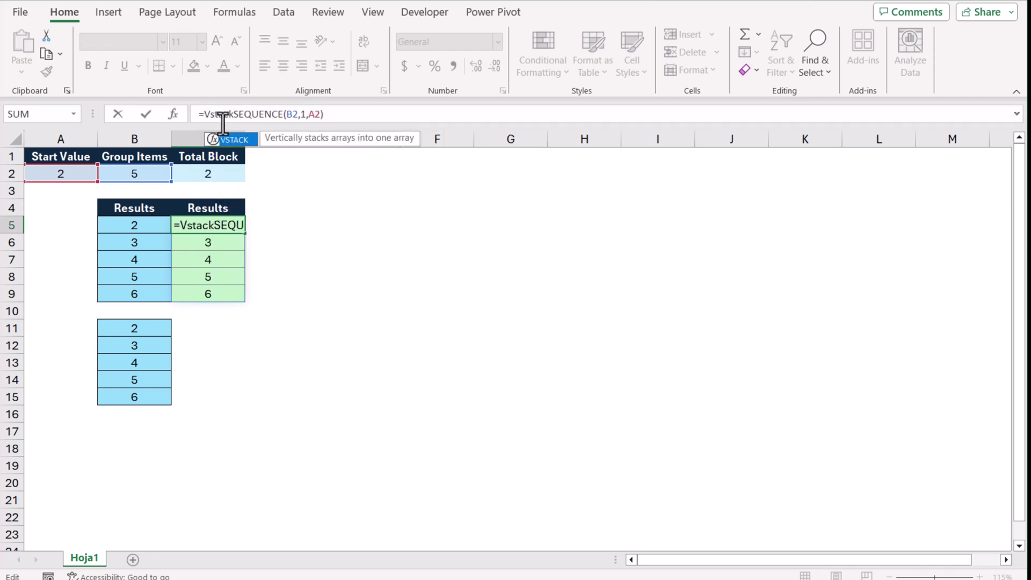
pyautogui.write('(')
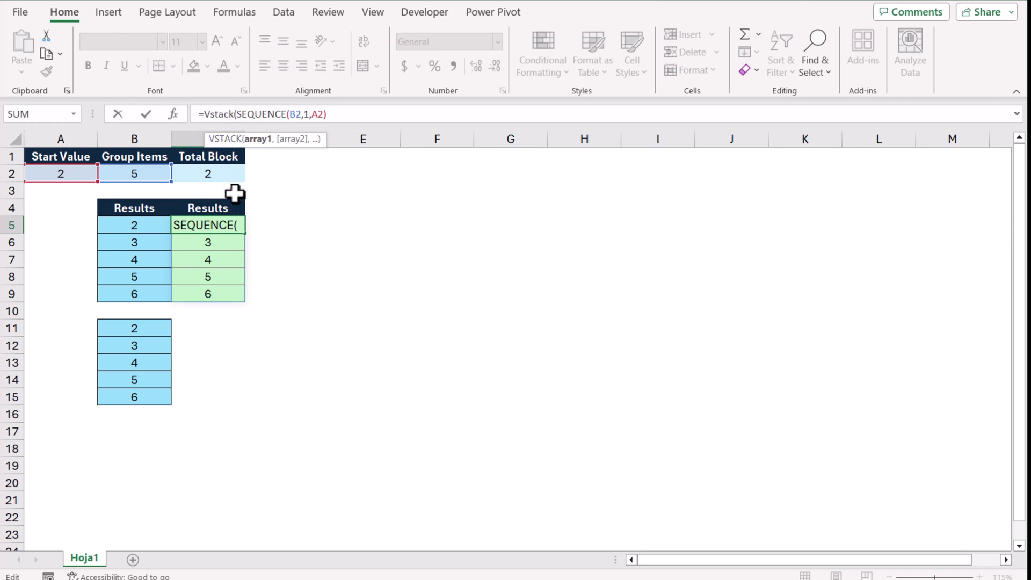
pyautogui.moveTo(236, 114); pyautogui.dragTo(324, 114)
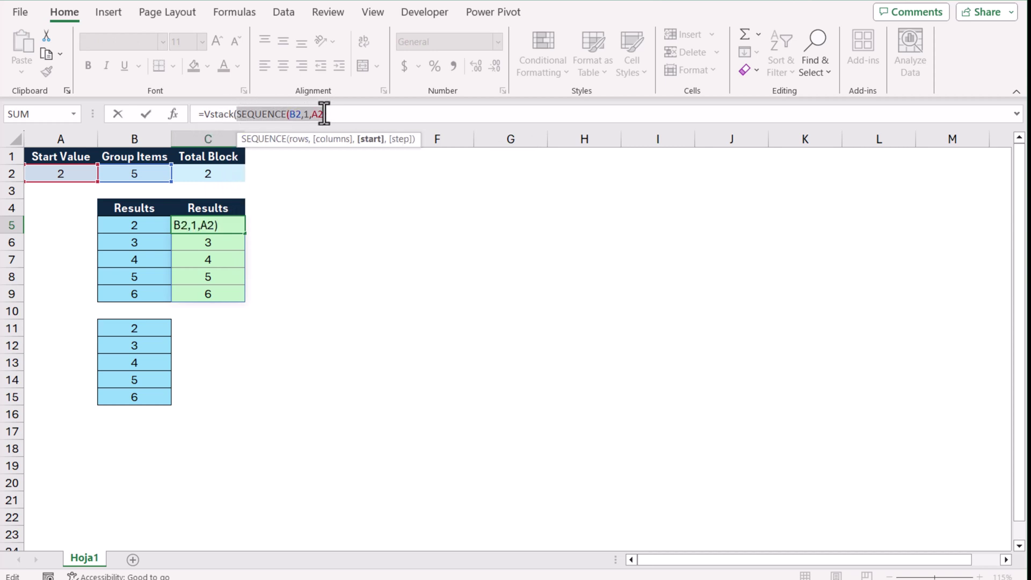
pyautogui.click(337, 115)
pyautogui.write(')')
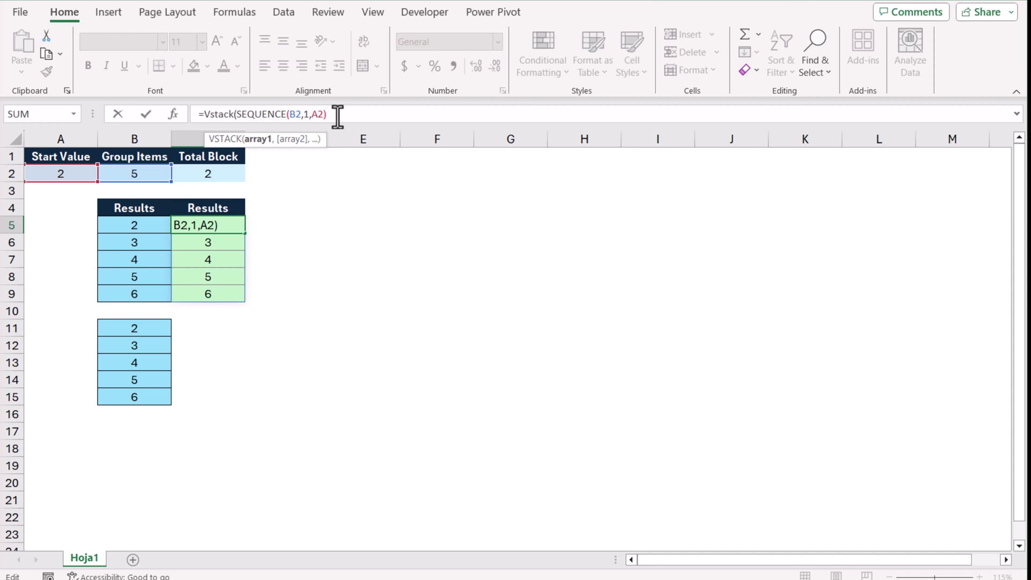
pyautogui.write(',"')
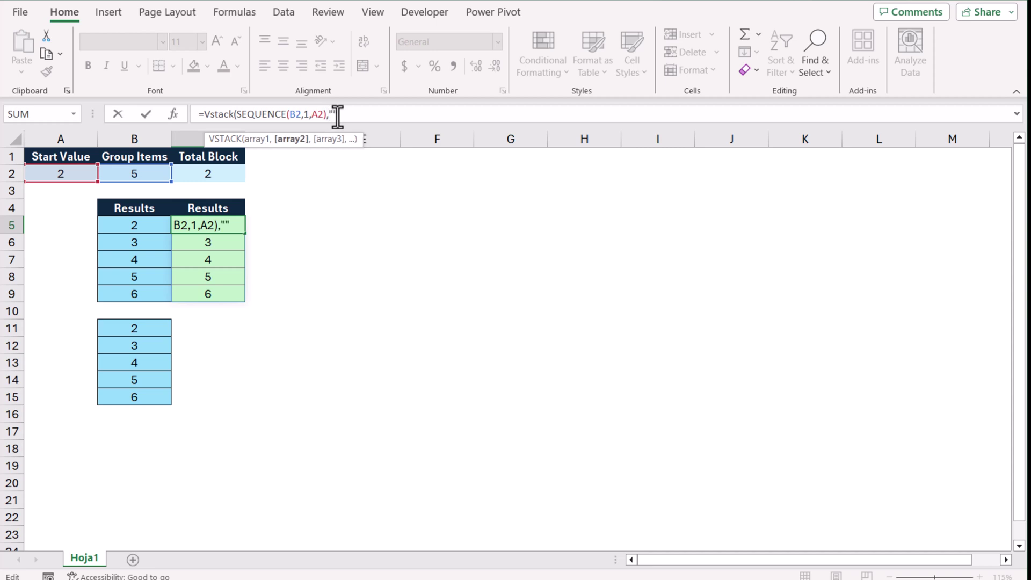
pyautogui.write('")')
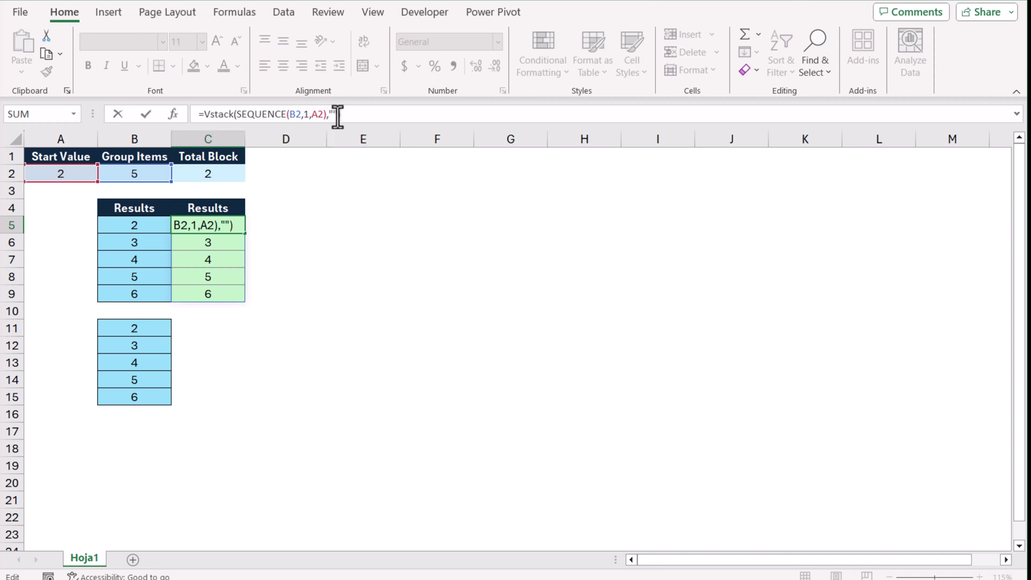
pyautogui.press('Return')
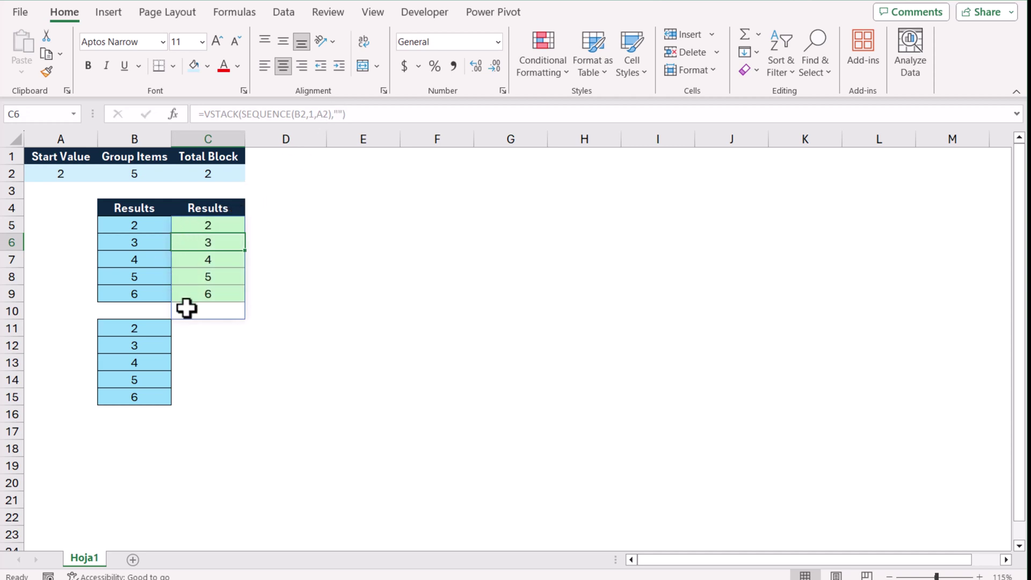
# Wrap C5's formula in TEXTJOIN("|",FALSE,…) to show 2|3|4|5|6|, and narrow column C
pyautogui.click(196, 229)
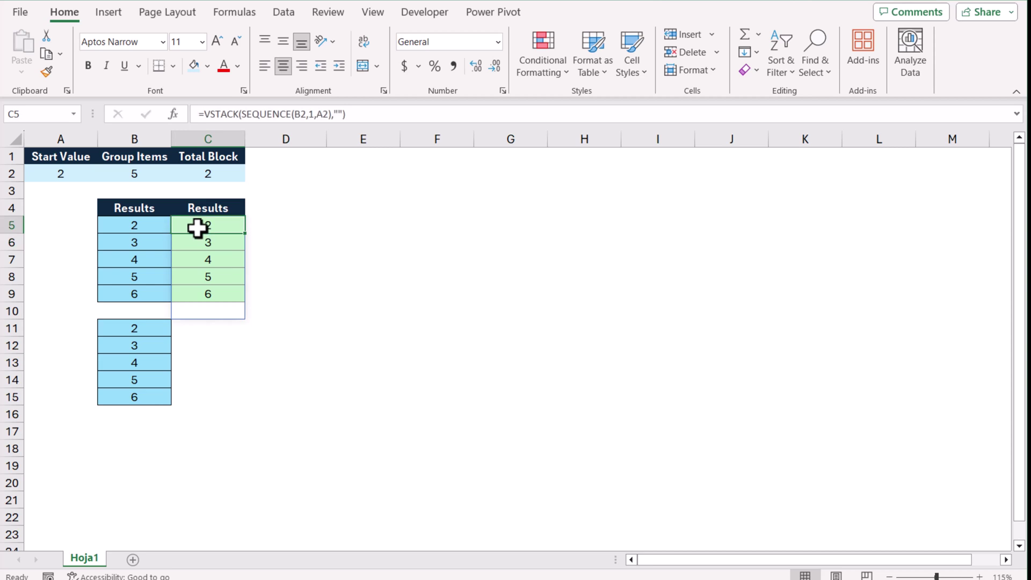
pyautogui.click(206, 114)
pyautogui.write('textj')
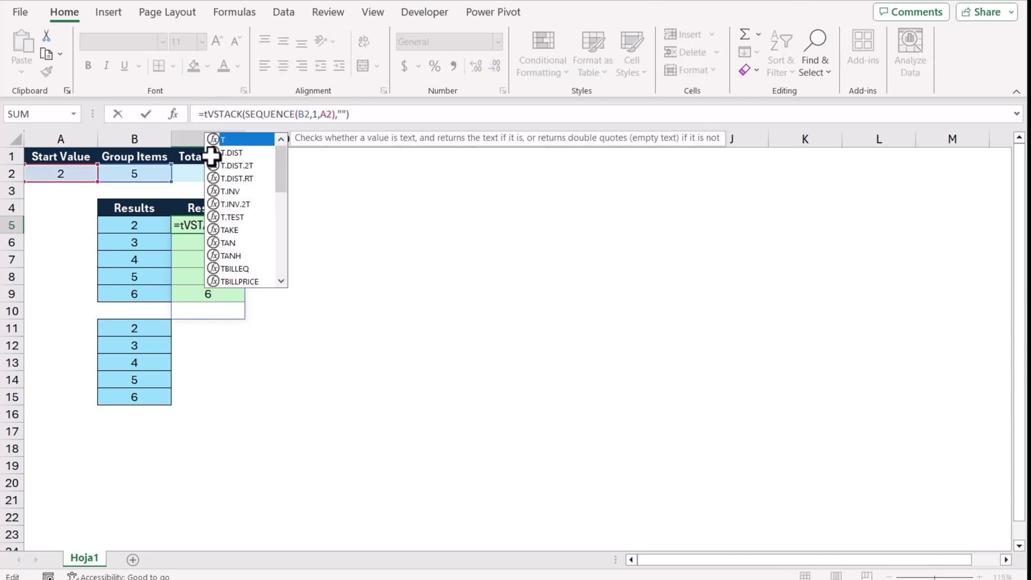
pyautogui.write('oin(')
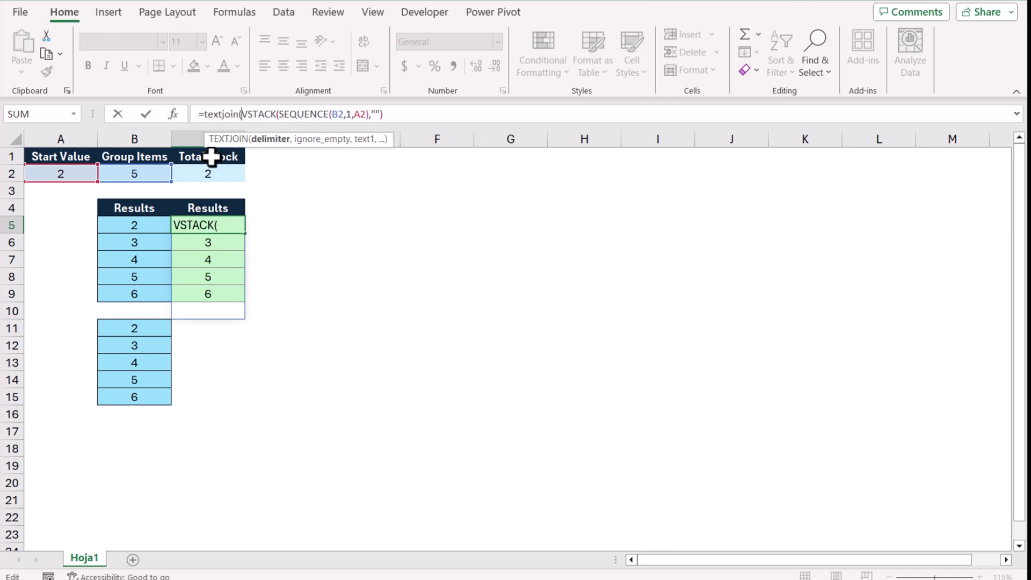
pyautogui.write('"')
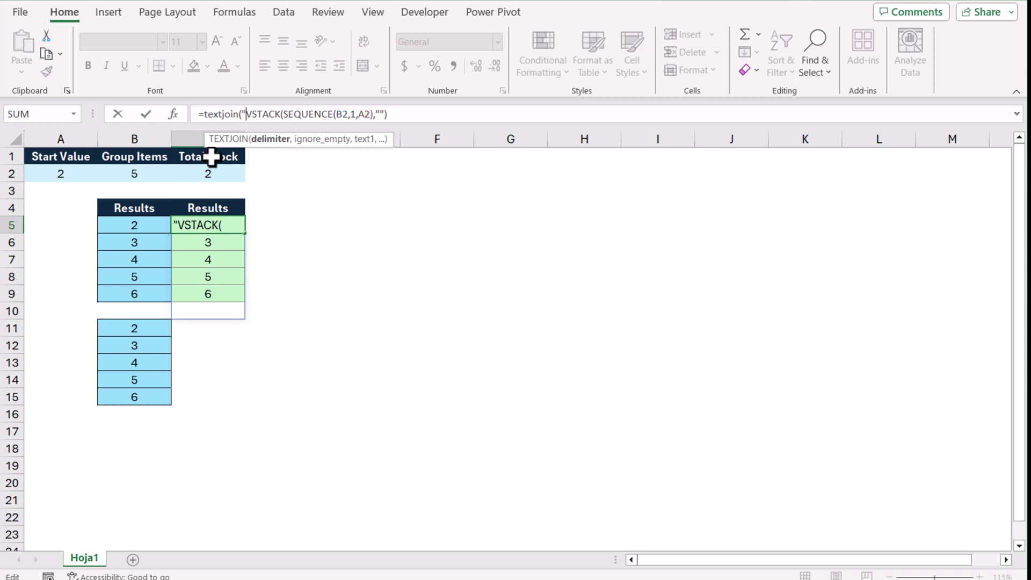
pyautogui.write('|"')
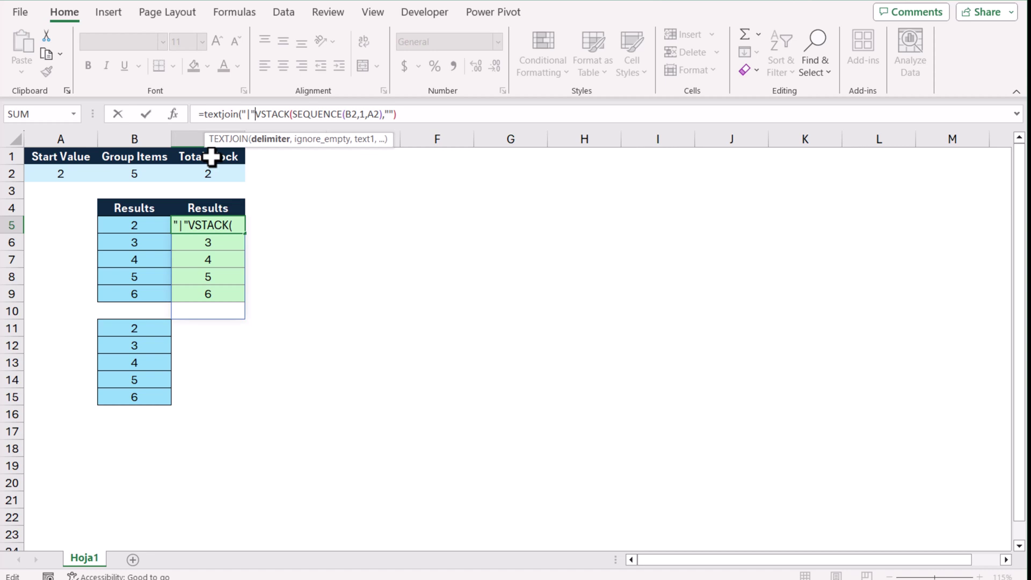
pyautogui.write(',')
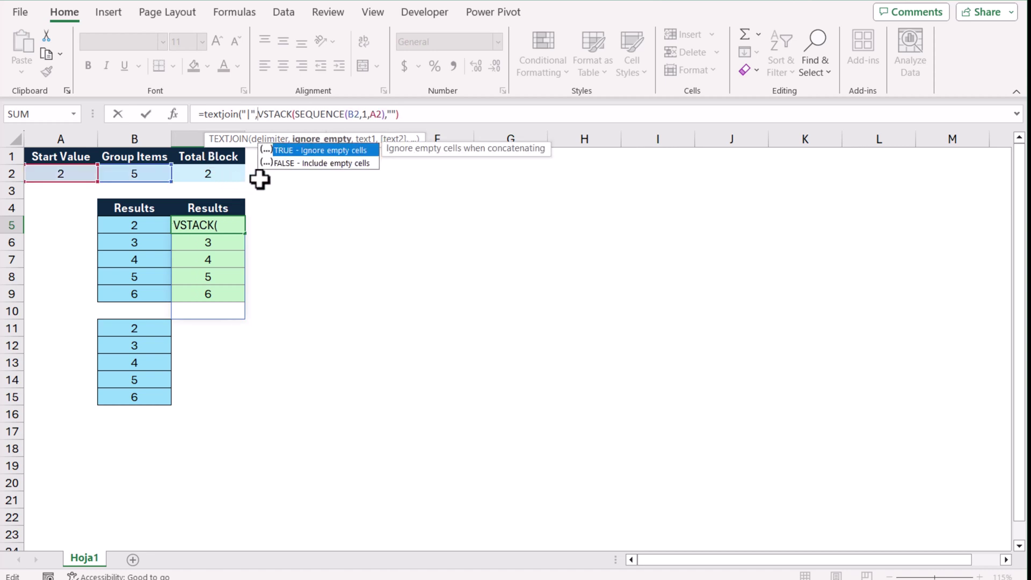
pyautogui.doubleClick(292, 163)
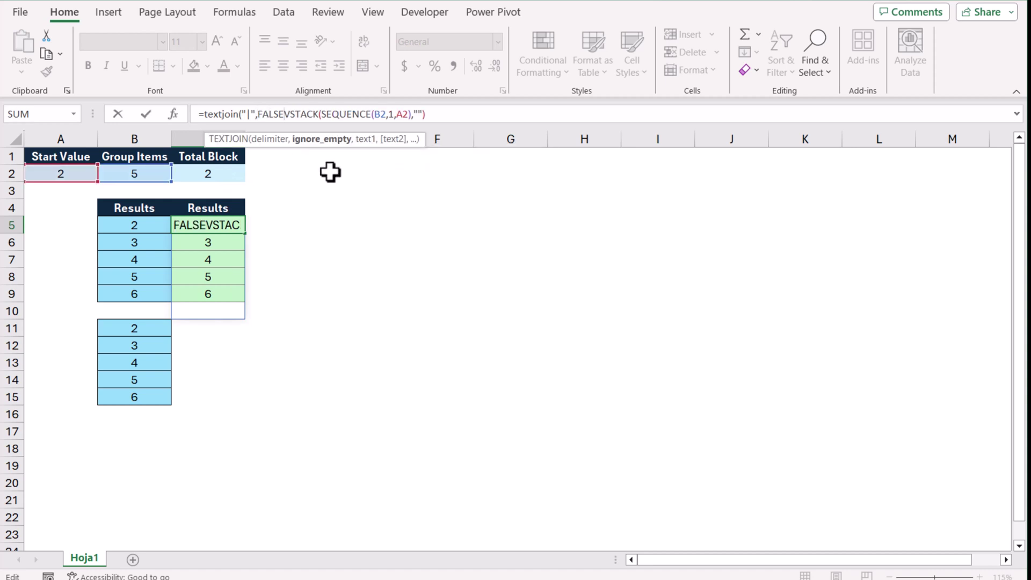
pyautogui.write(',')
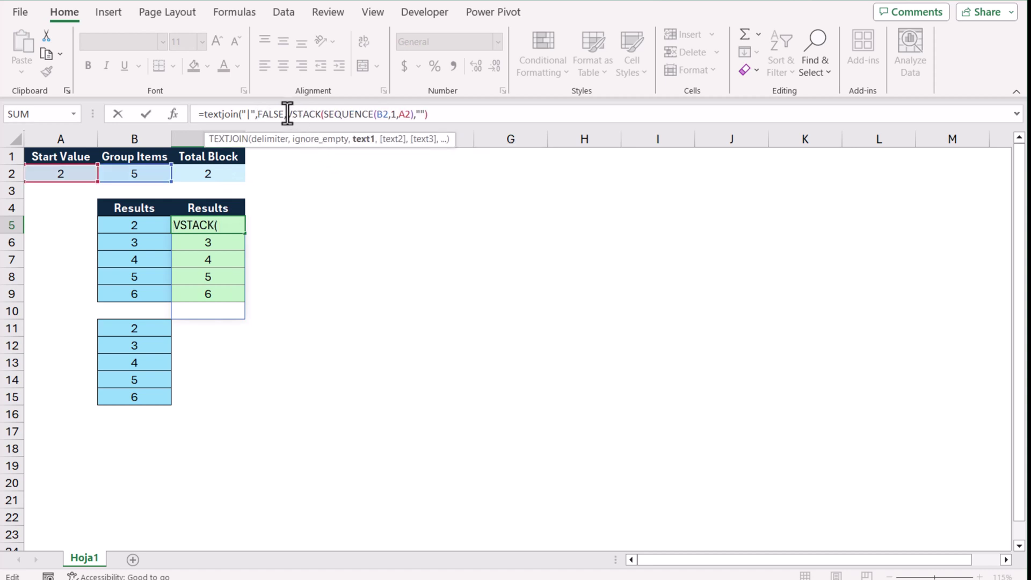
pyautogui.moveTo(287, 114); pyautogui.dragTo(445, 114)
pyautogui.click(449, 115)
pyautogui.write(')')
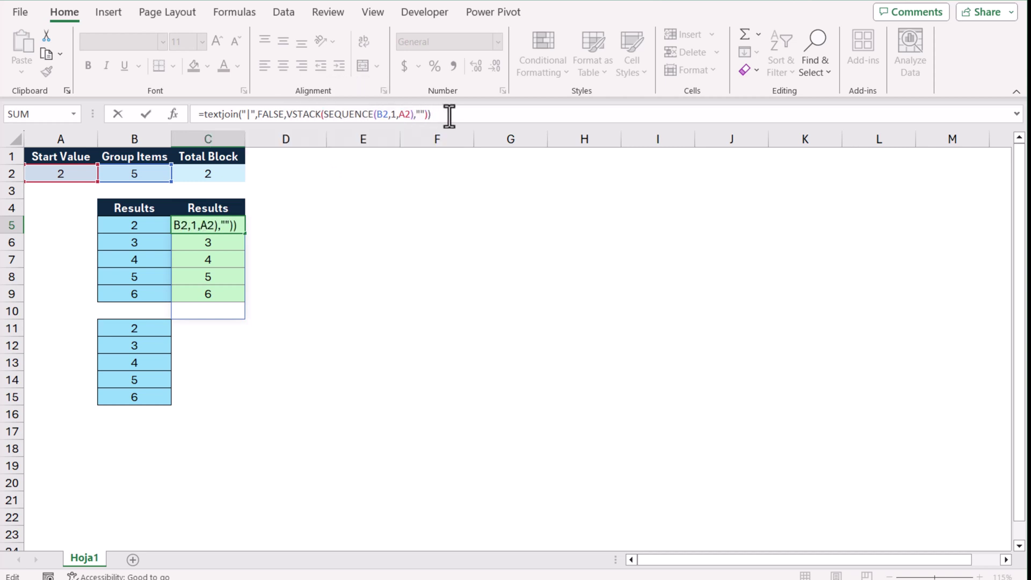
pyautogui.press('Return')
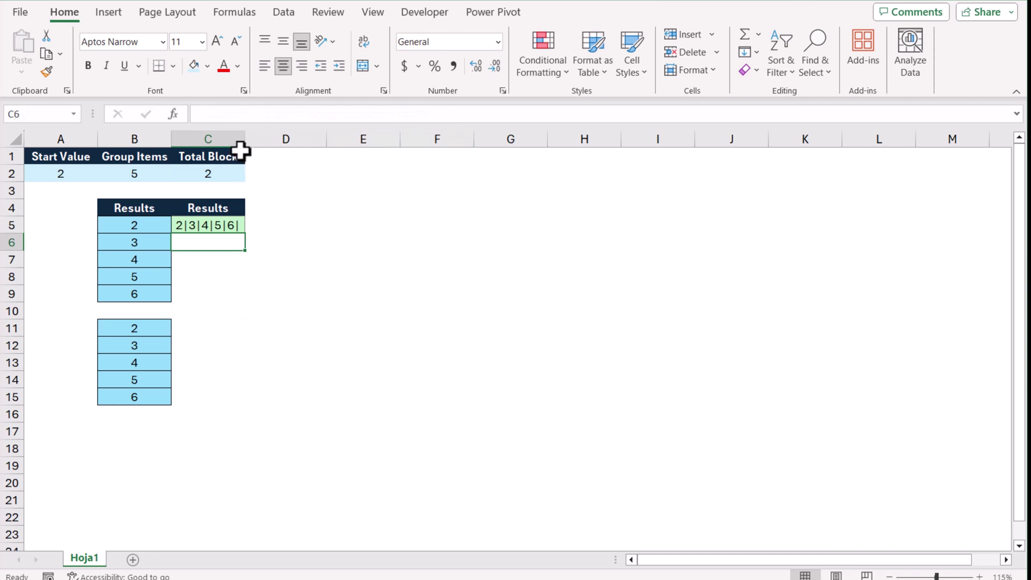
pyautogui.moveTo(245, 141); pyautogui.dragTo(243, 141)
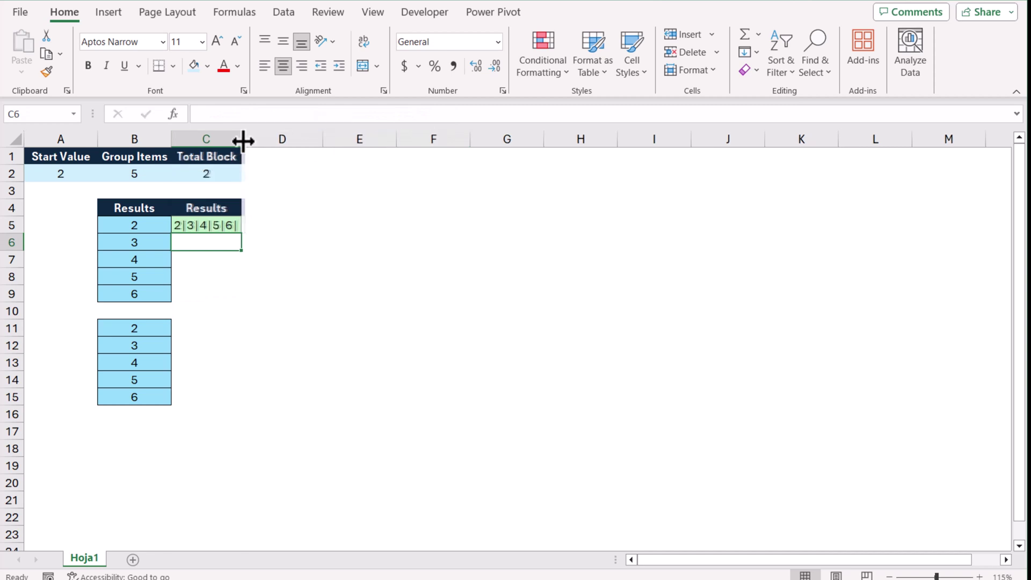
# Wrap C5's formula in REPT(…&"|",C2) so the joined text repeats per Total Block
pyautogui.click(231, 226)
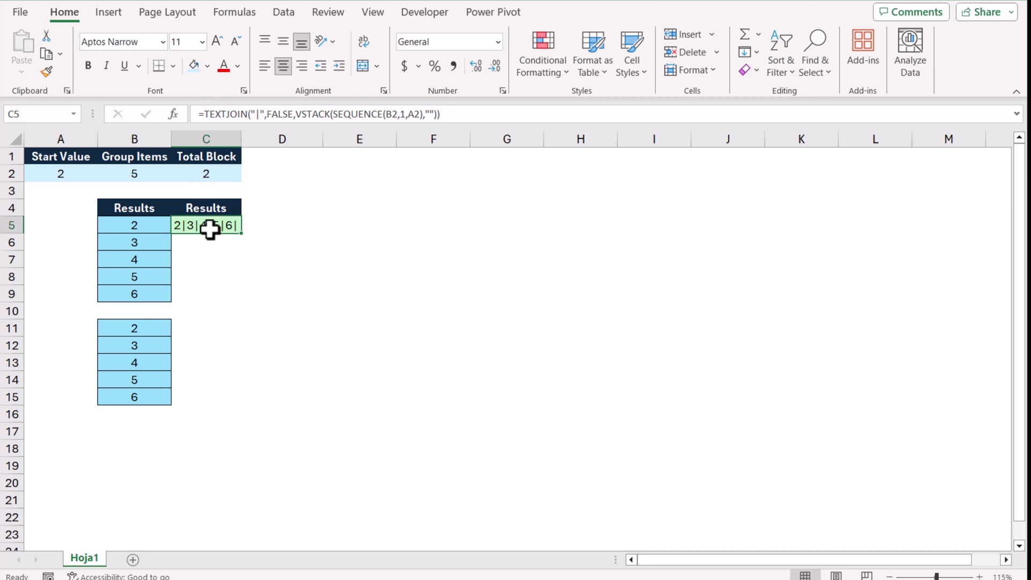
pyautogui.click(202, 114)
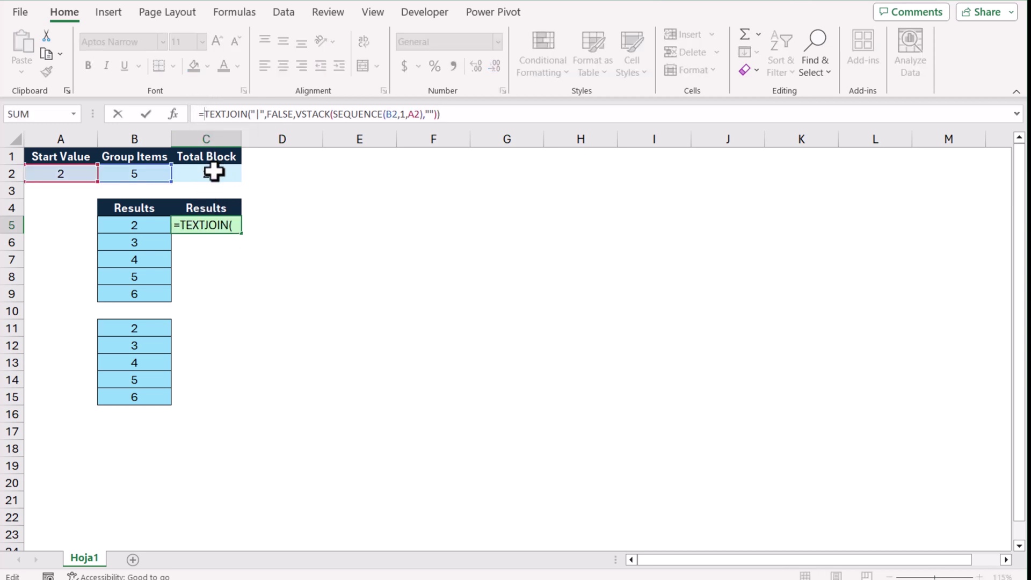
pyautogui.write('Rept(')
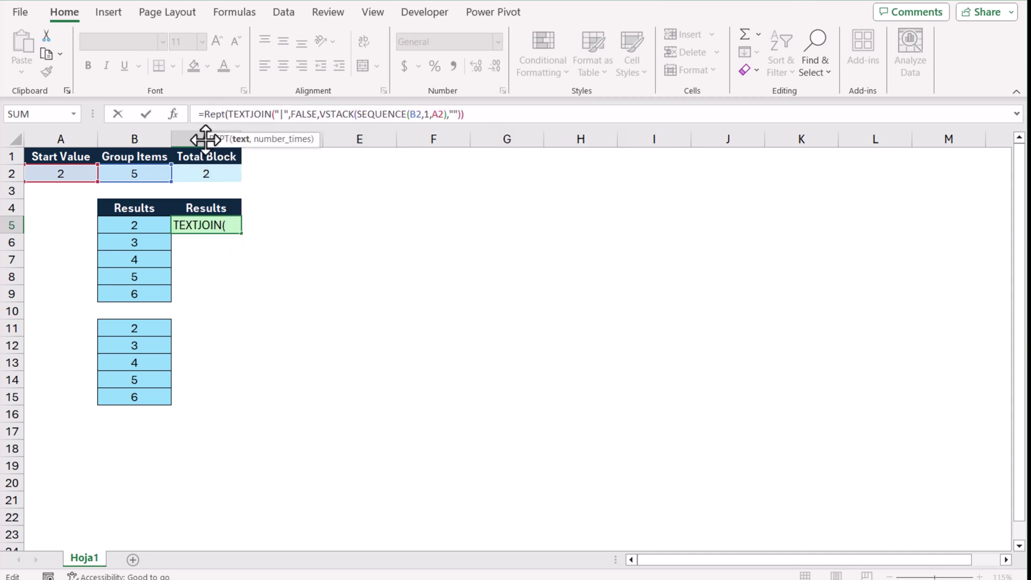
pyautogui.moveTo(228, 114); pyautogui.dragTo(472, 111)
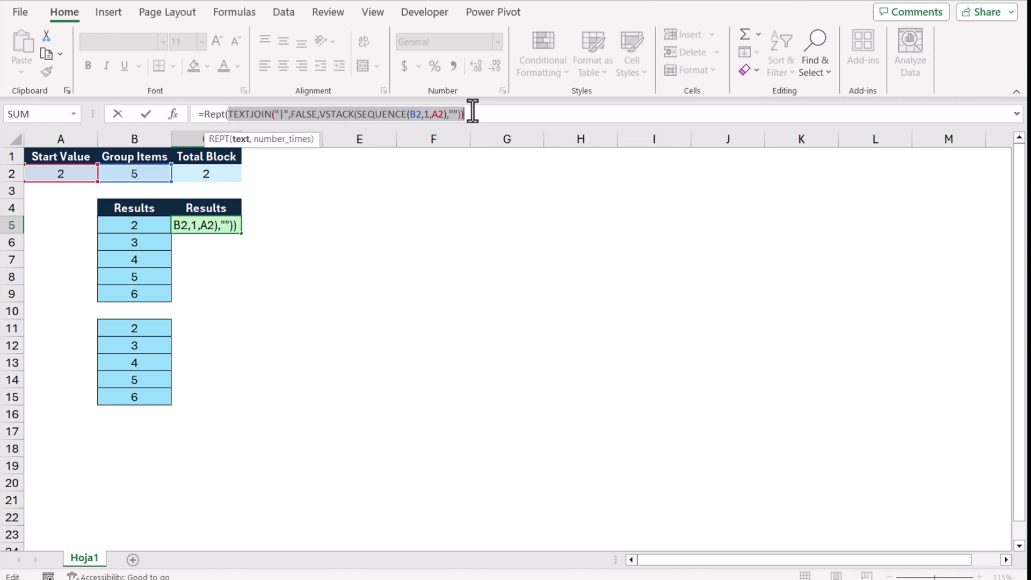
pyautogui.click(483, 115)
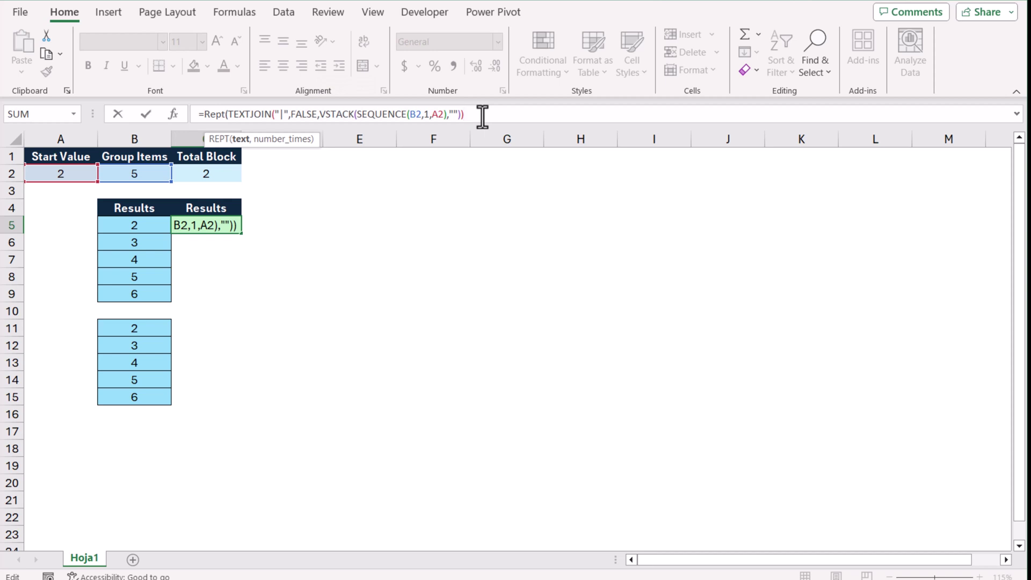
pyautogui.write('&"')
pyautogui.write('|",')
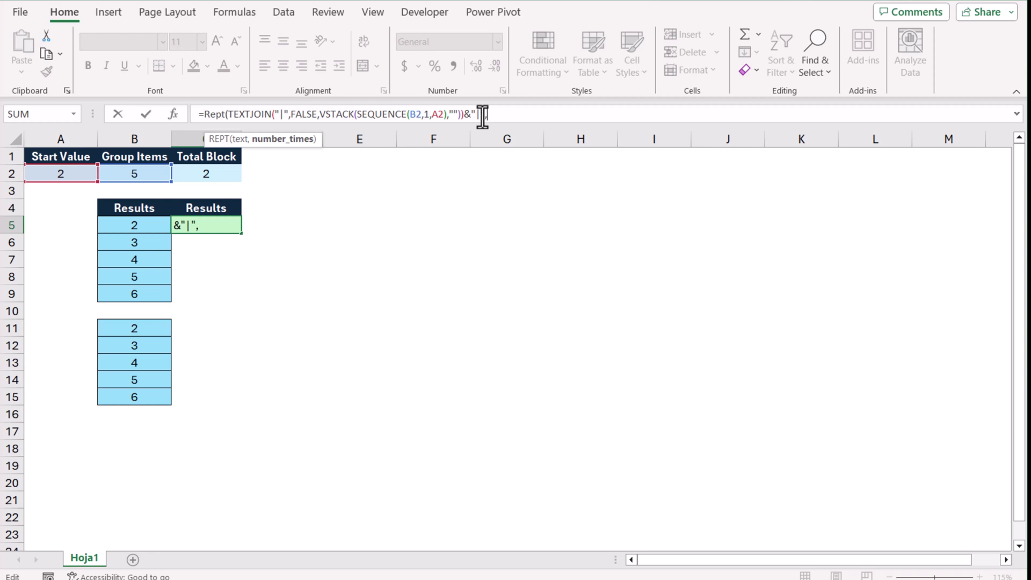
pyautogui.click(229, 172)
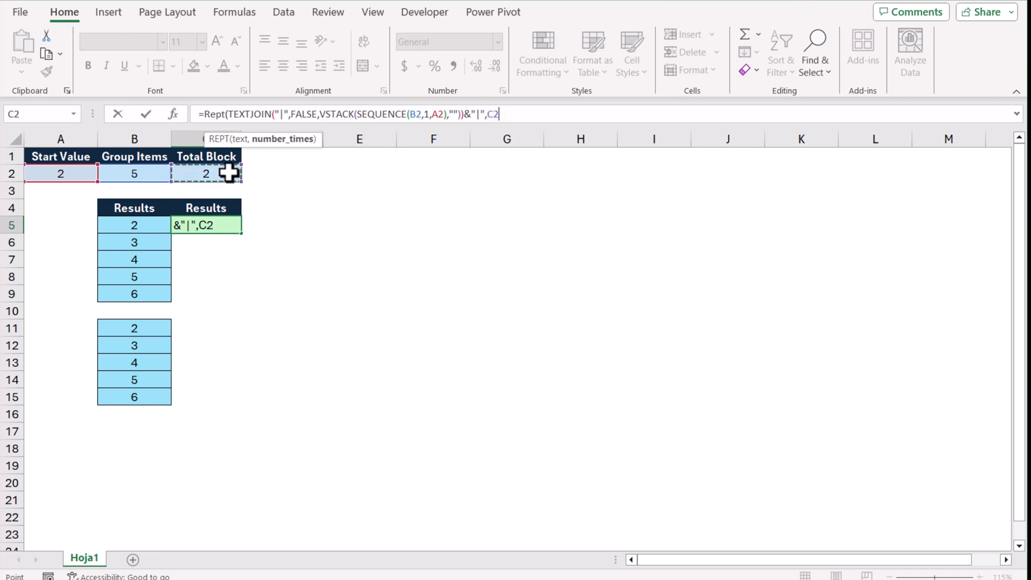
pyautogui.write(')')
pyautogui.press('Return')
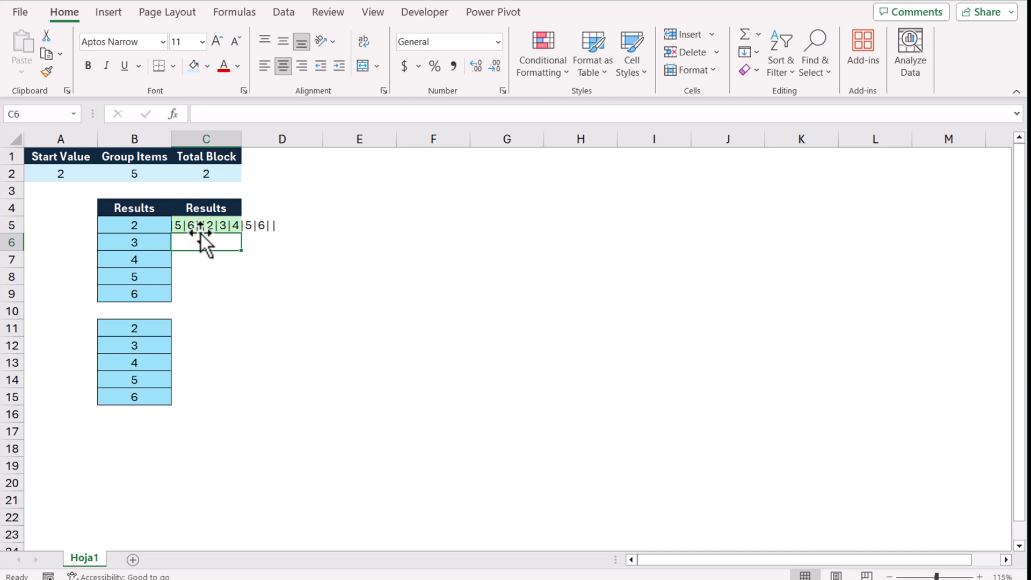
pyautogui.click(196, 228)
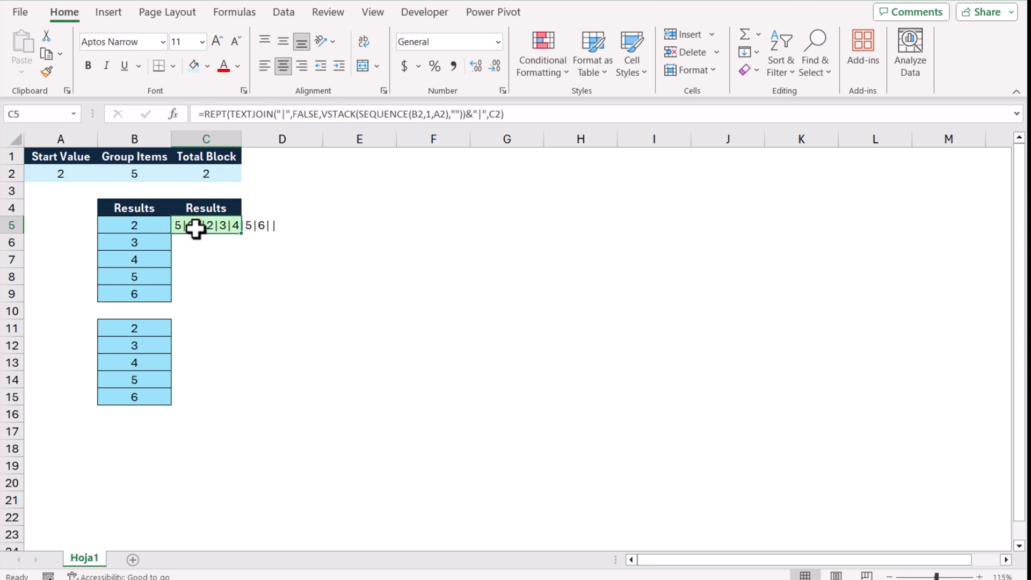
# Wrap C5's formula in TEXTSPLIT(…,,"|") so both 2–6 blocks spill down column C
pyautogui.click(204, 114)
pyautogui.write('texts')
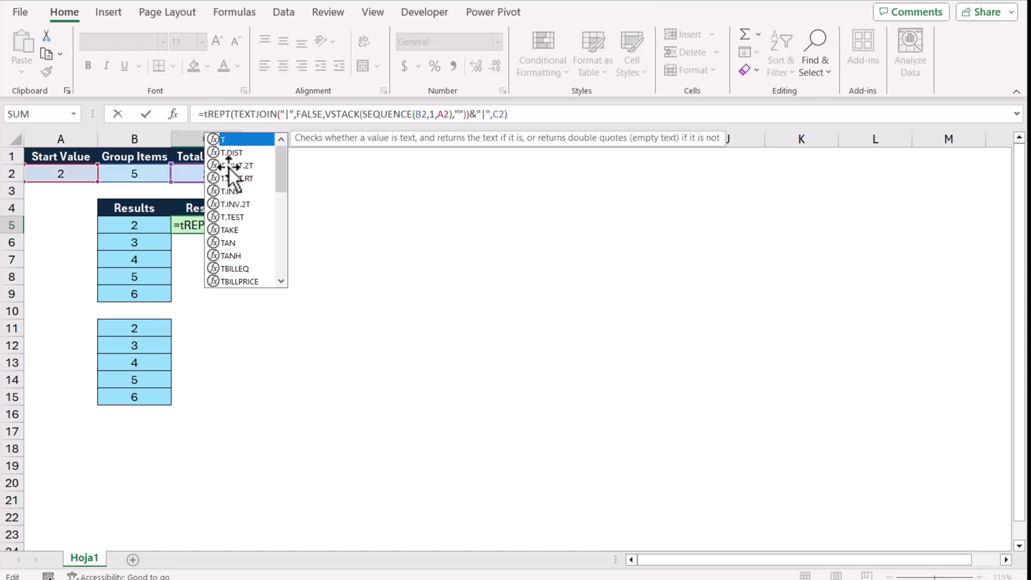
pyautogui.write('plit(')
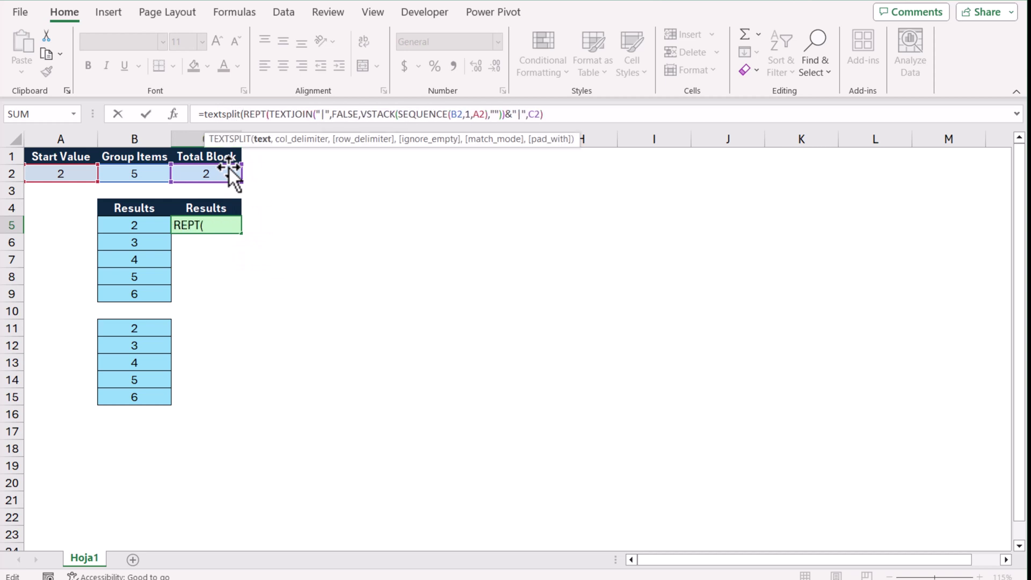
pyautogui.moveTo(243, 114); pyautogui.dragTo(505, 116)
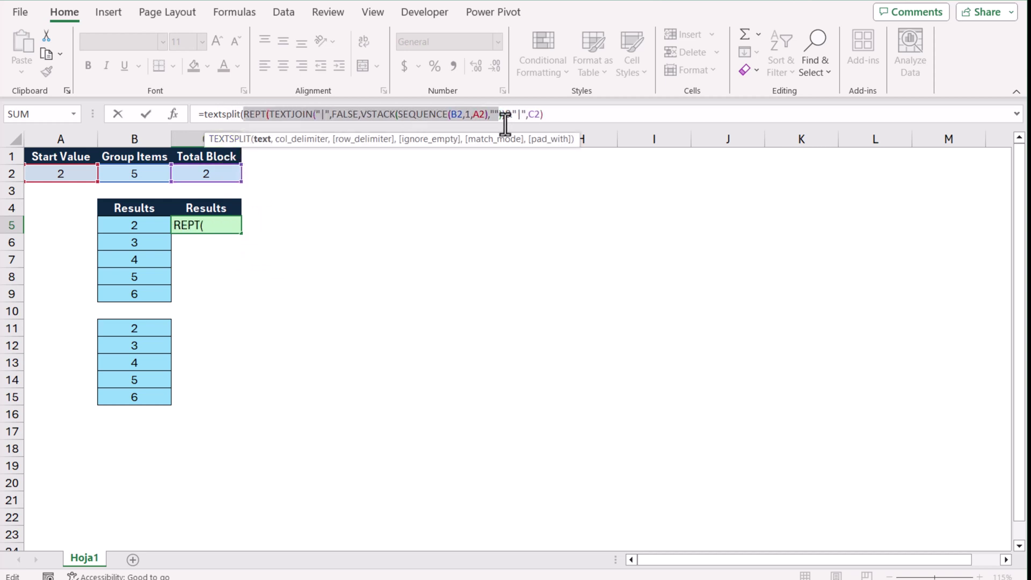
pyautogui.press('Right')
pyautogui.write(')&"|",C2)')
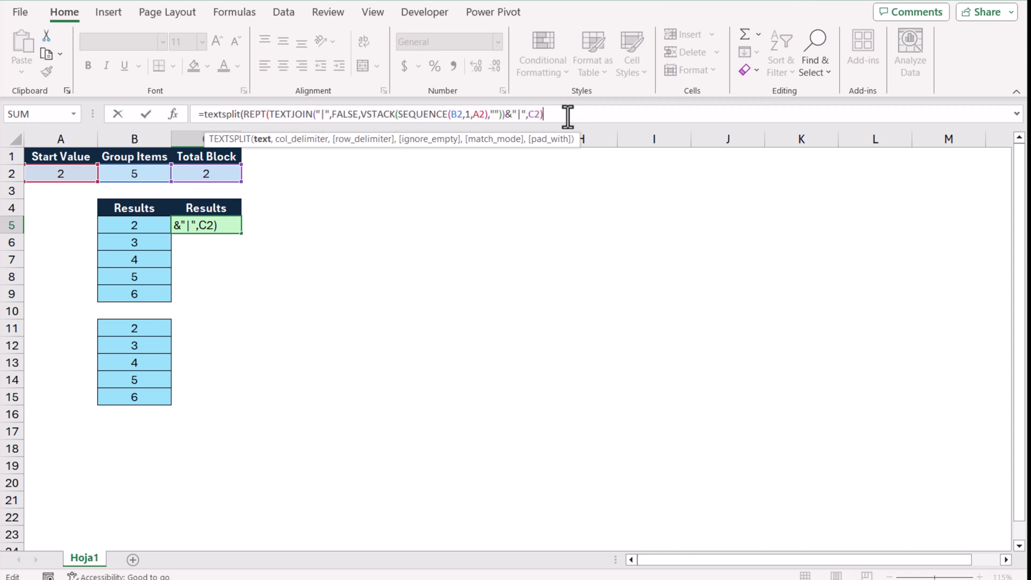
pyautogui.write(',,')
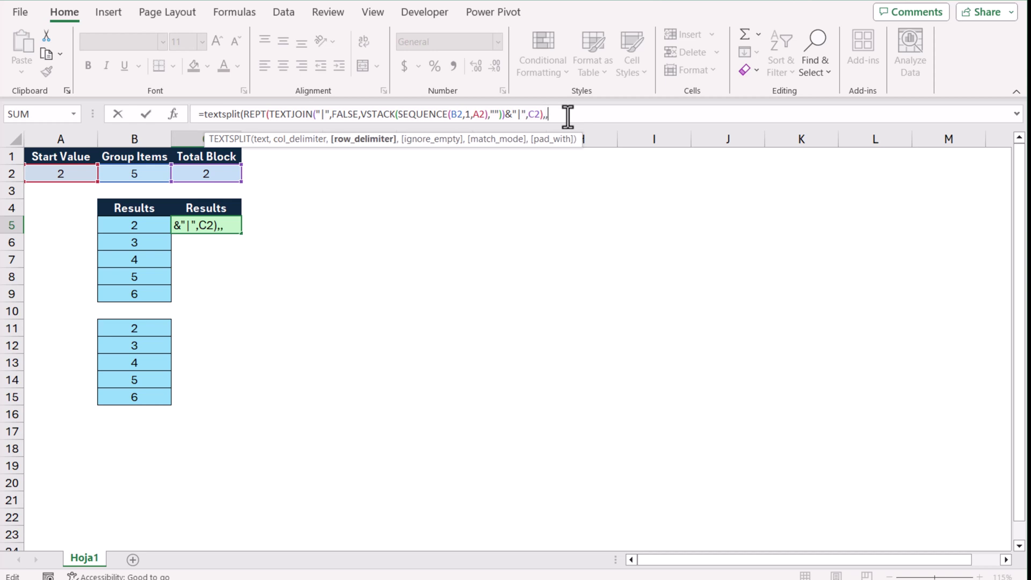
pyautogui.write('"|")')
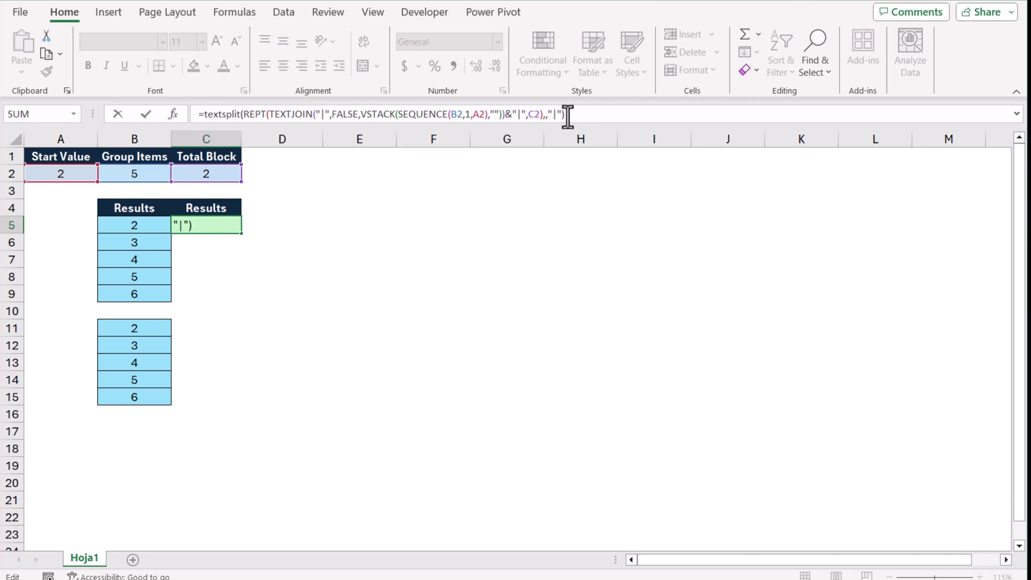
pyautogui.press('Return')
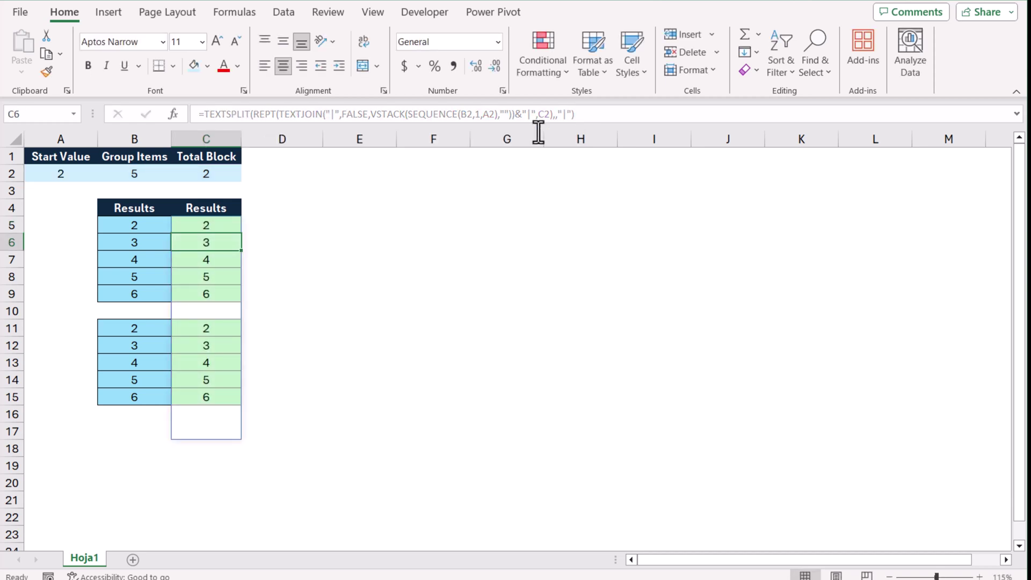
pyautogui.click(276, 244)
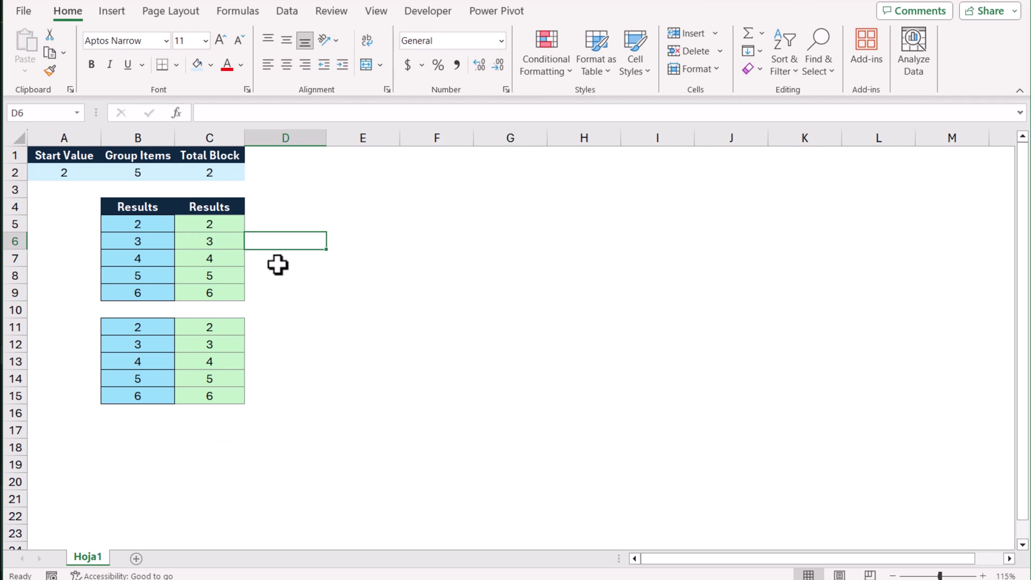
# Clear conditional formatting rules from the entire sheet and select C5:C24
pyautogui.click(550, 74)
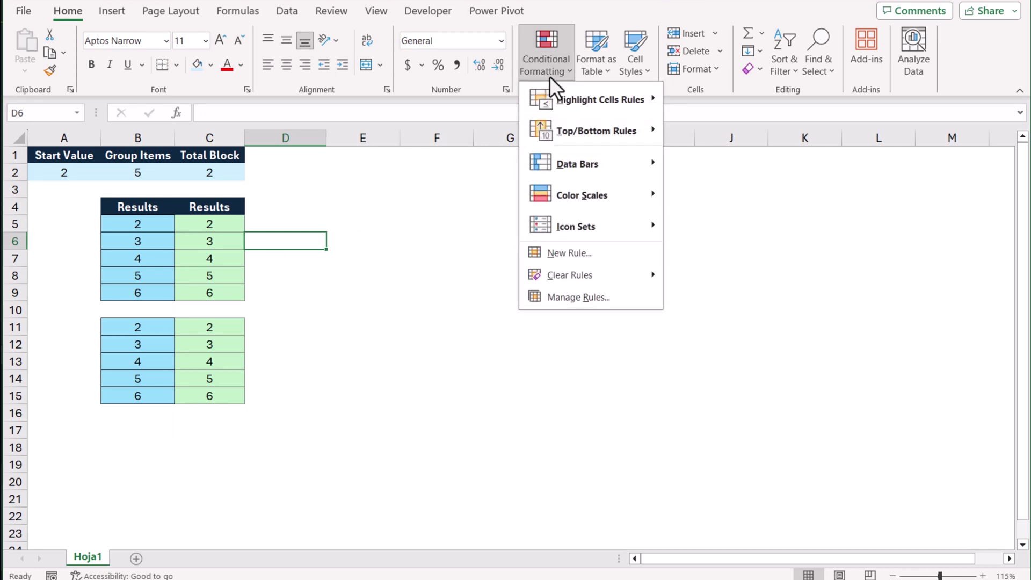
pyautogui.moveTo(566, 273)
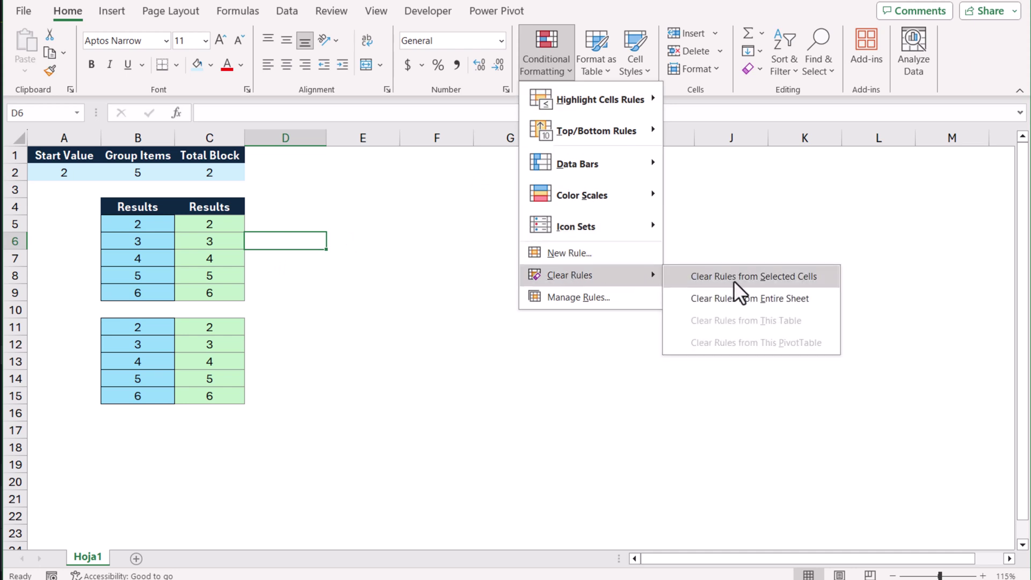
pyautogui.click(741, 298)
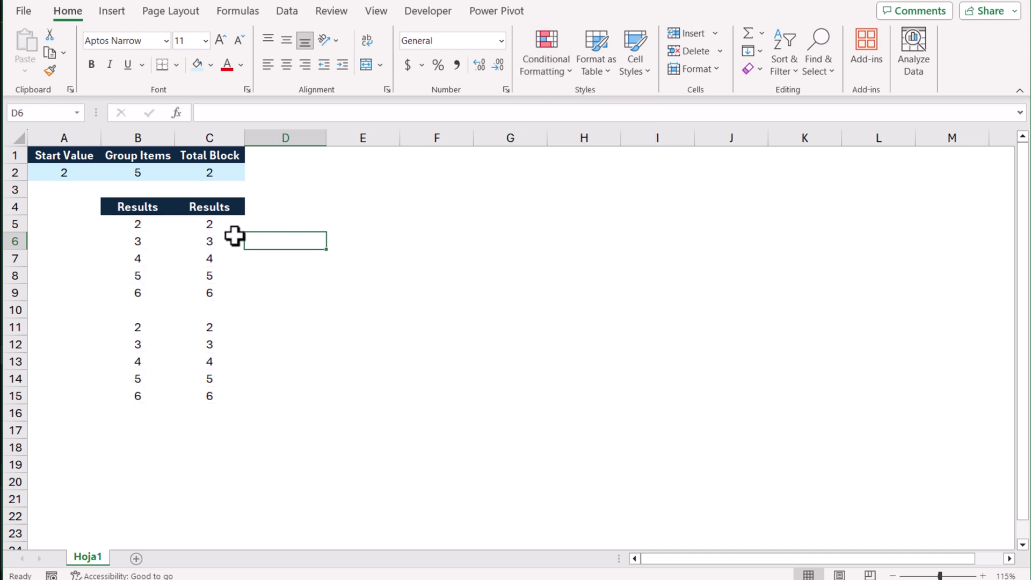
pyautogui.moveTo(210, 224); pyautogui.dragTo(198, 575)
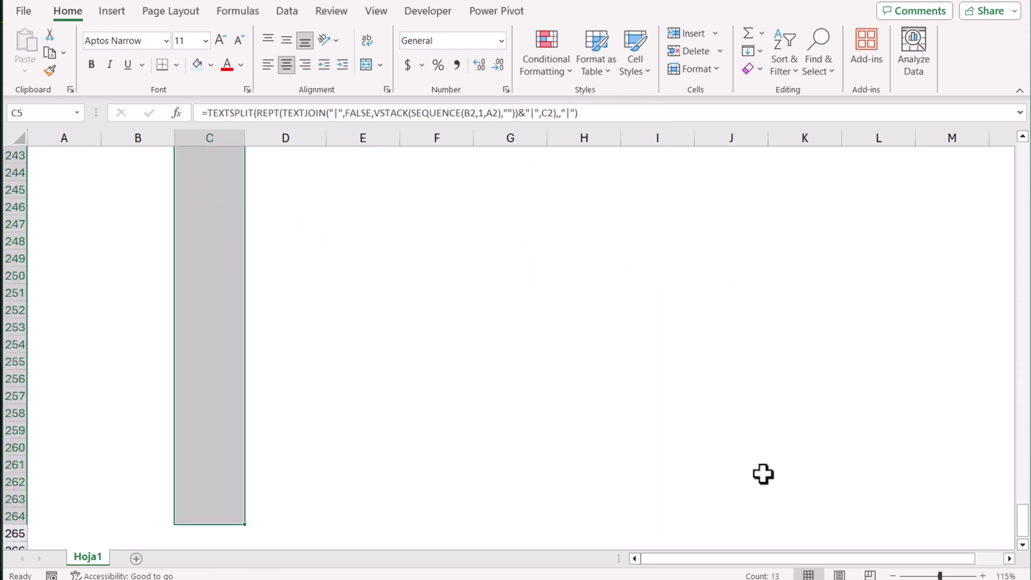
pyautogui.moveTo(1028, 513); pyautogui.dragTo(1026, 143)
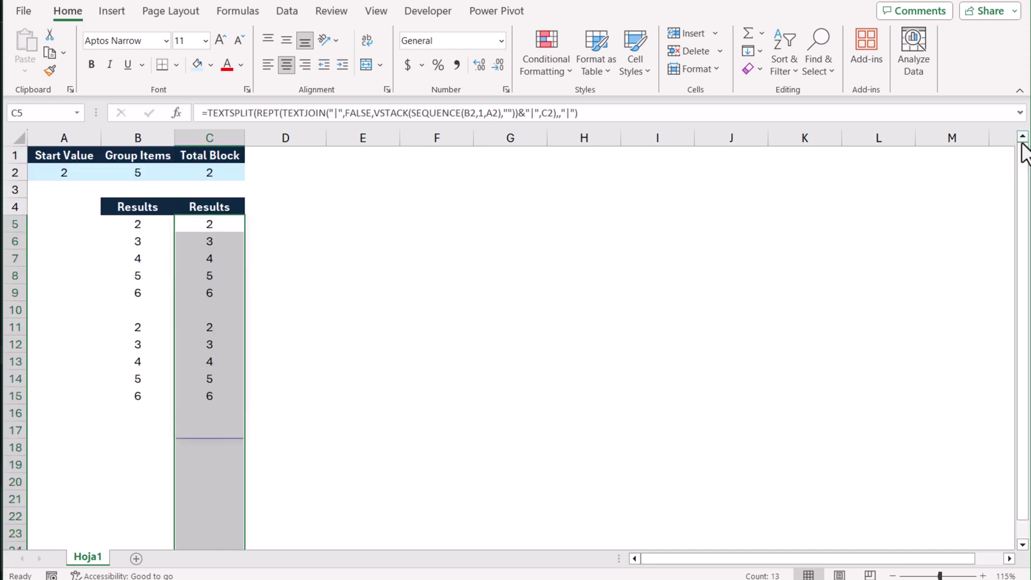
# Start a new conditional formatting rule for cells that contain No Blanks
pyautogui.click(546, 76)
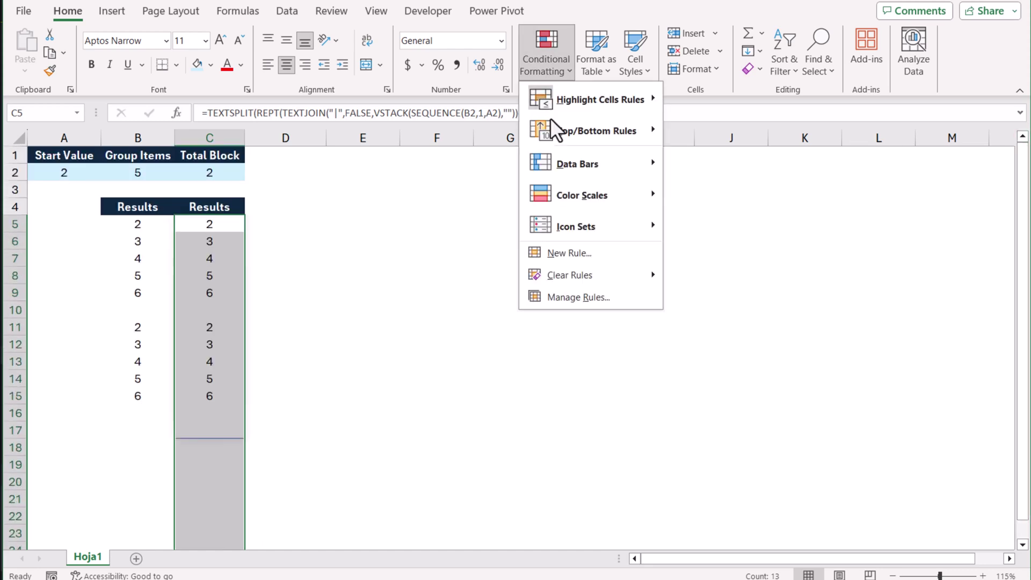
pyautogui.click(565, 300)
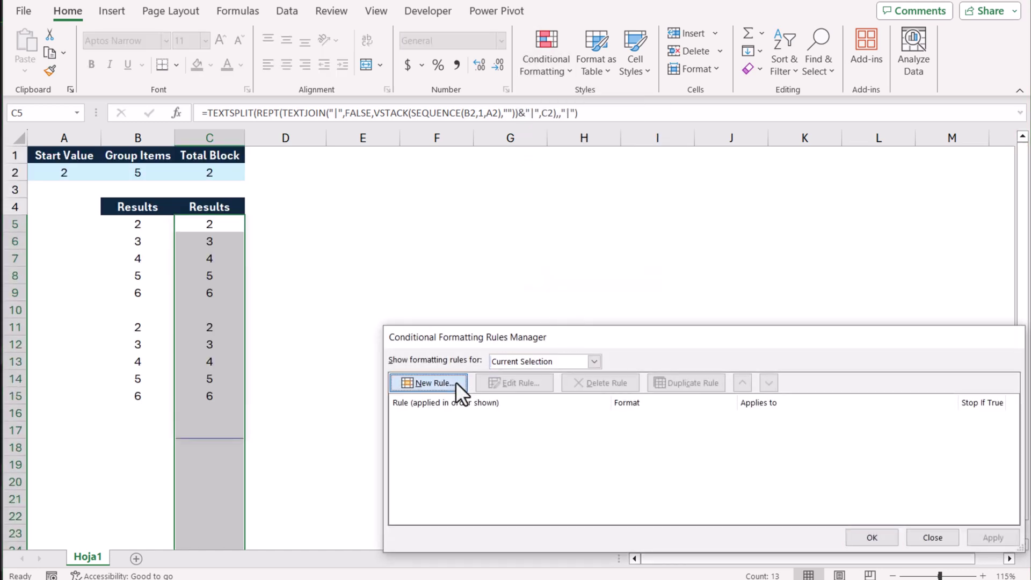
pyautogui.click(456, 382)
pyautogui.click(546, 337)
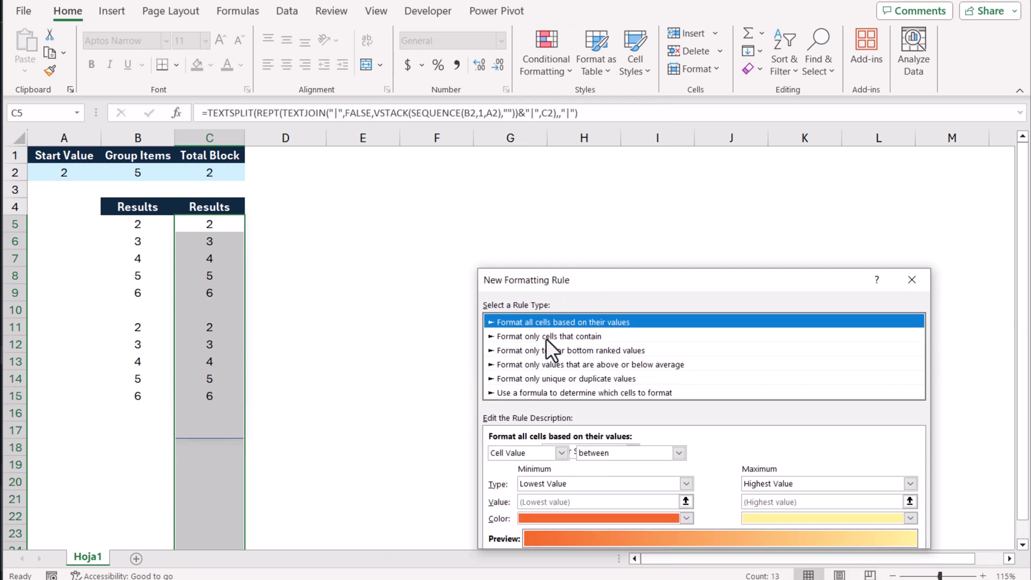
pyautogui.click(561, 456)
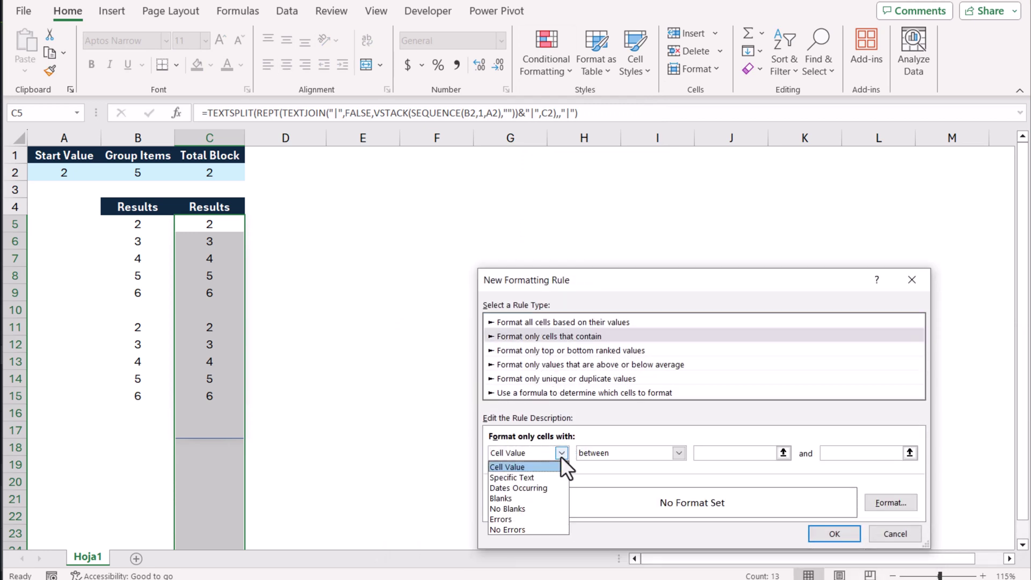
pyautogui.click(539, 510)
# Give the No Blanks rule a light pink fill and grey border, then apply it
pyautogui.click(896, 505)
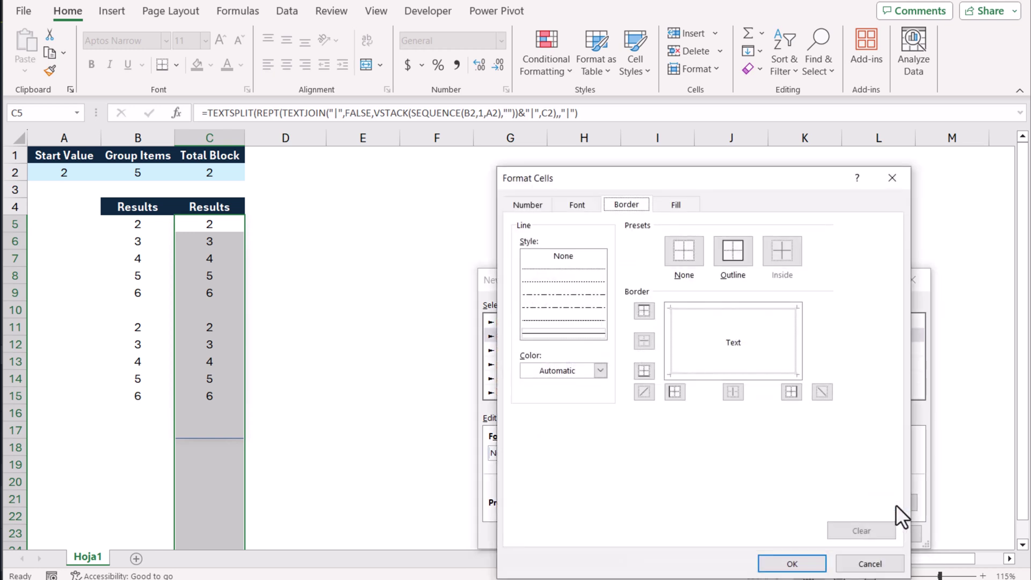
pyautogui.click(678, 205)
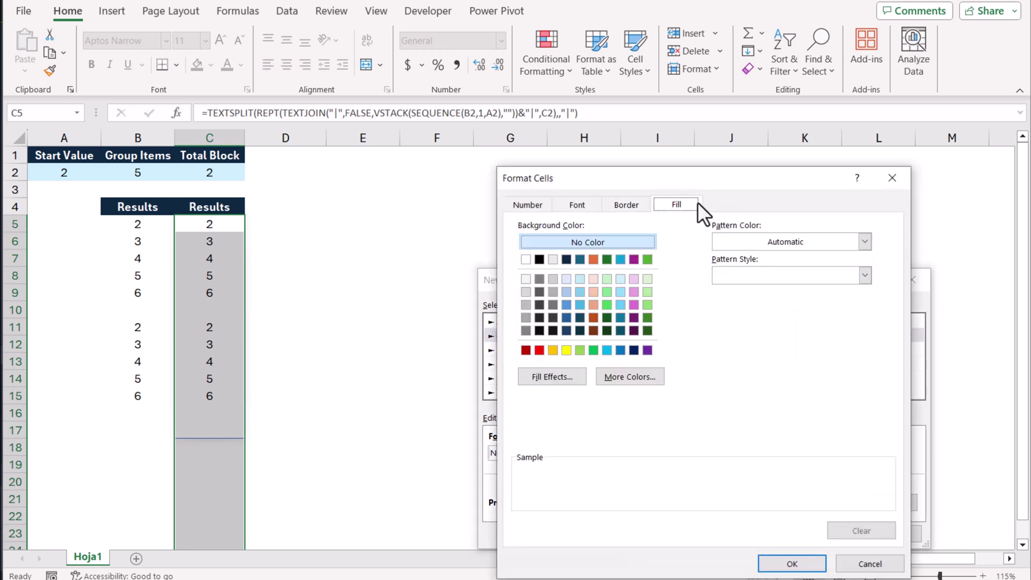
pyautogui.click(636, 280)
pyautogui.click(610, 204)
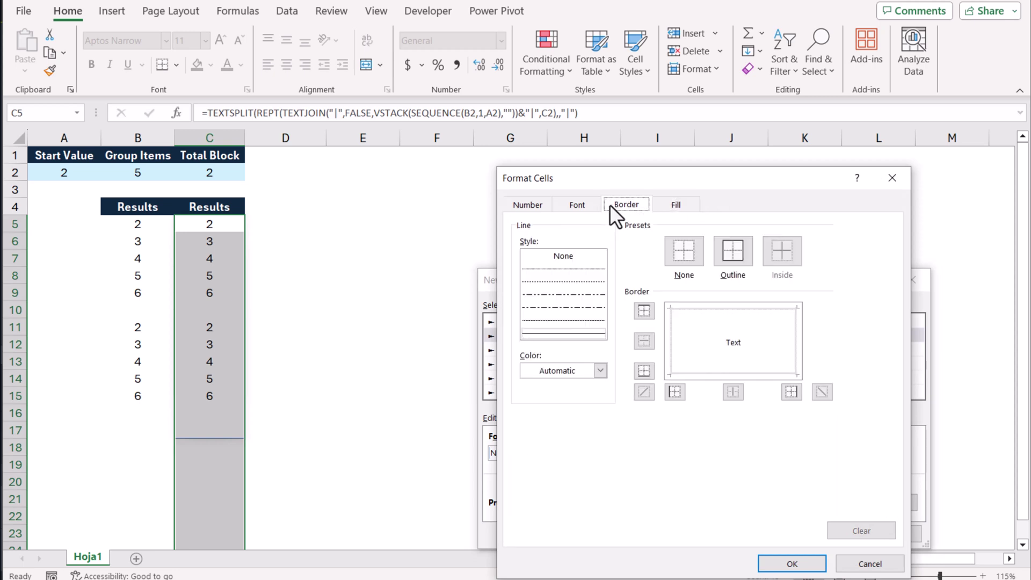
pyautogui.click(601, 371)
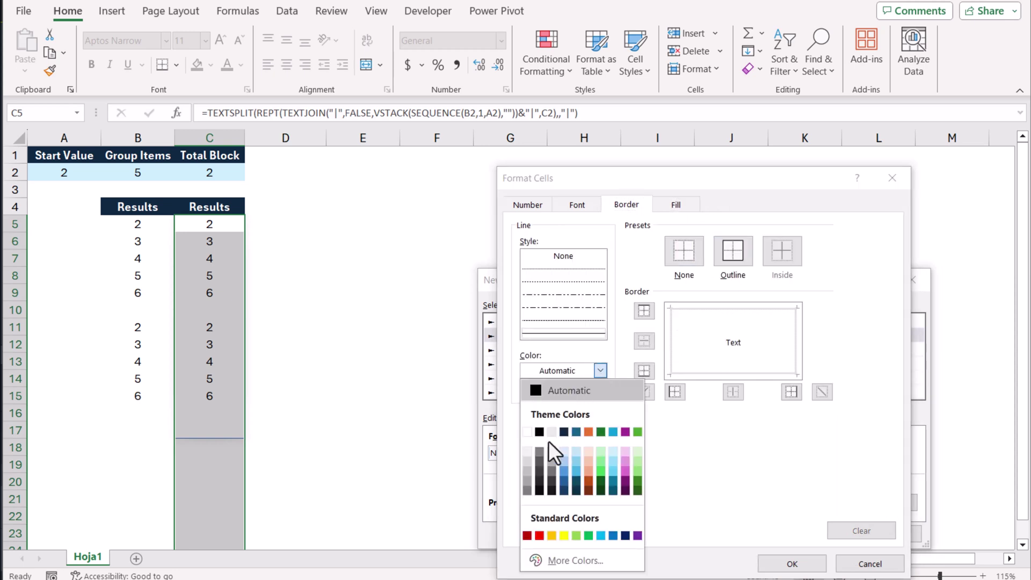
pyautogui.click(526, 490)
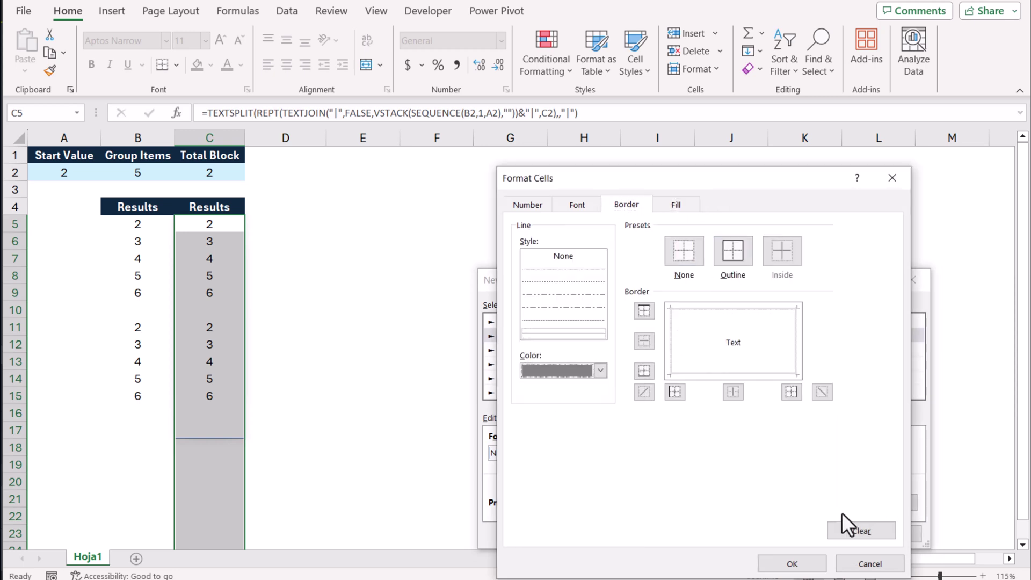
pyautogui.click(792, 563)
pyautogui.click(834, 534)
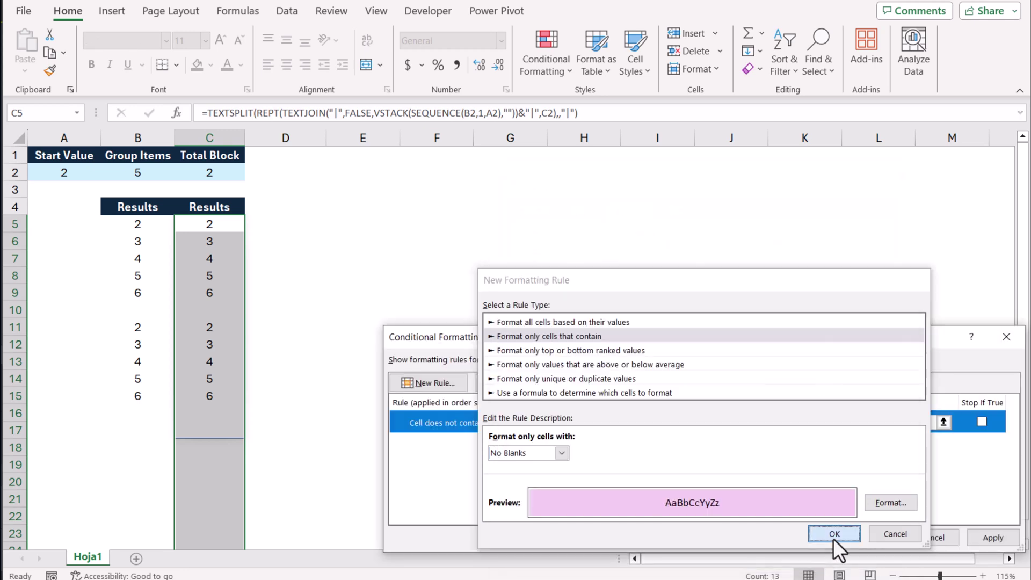
pyautogui.click(990, 535)
pyautogui.click(873, 537)
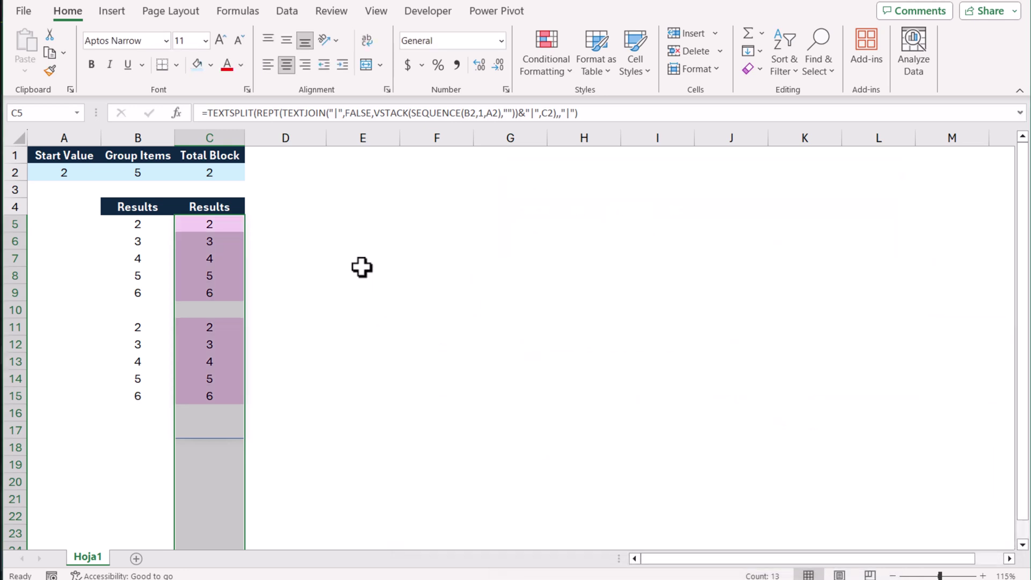
pyautogui.click(348, 245)
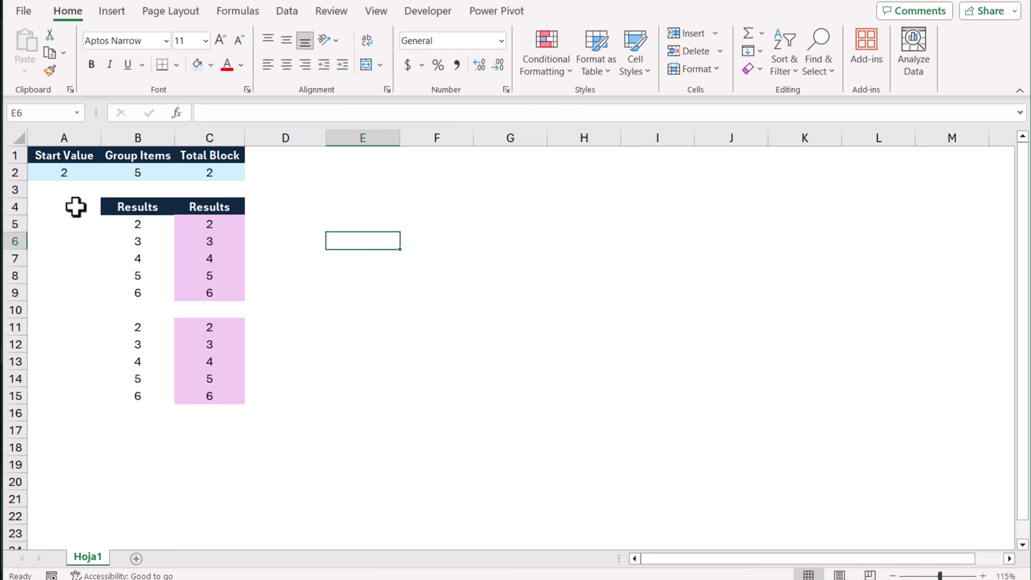
# Set Start Value to 1, Group Items to 6 and Total Block to 10
pyautogui.click(72, 175)
pyautogui.write('1')
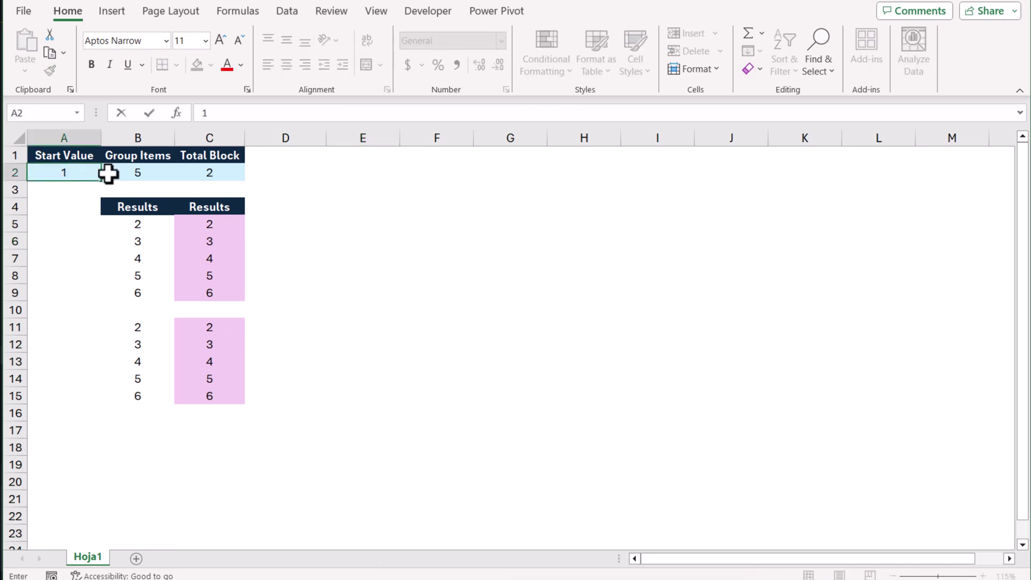
pyautogui.click(122, 173)
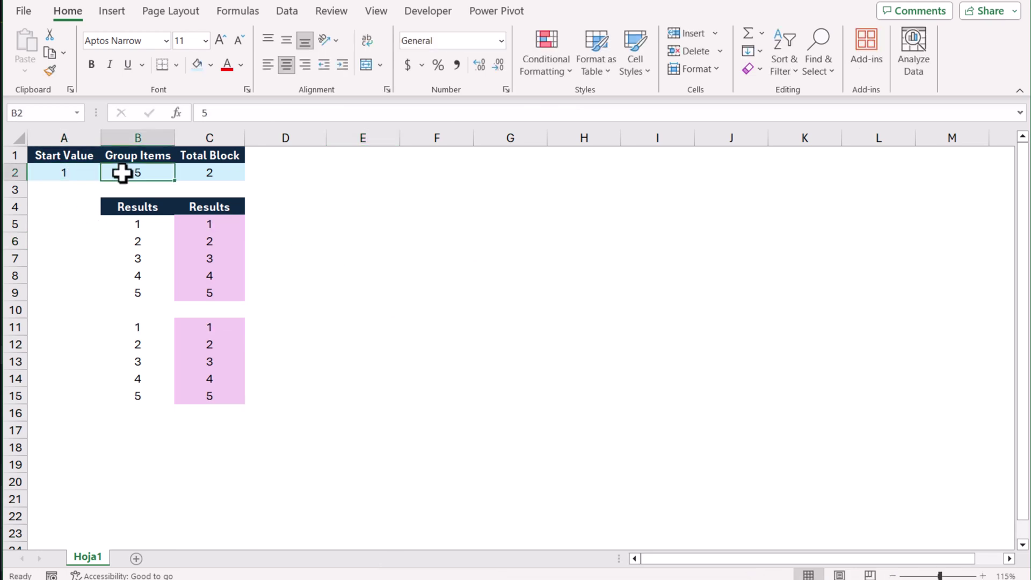
pyautogui.write('6')
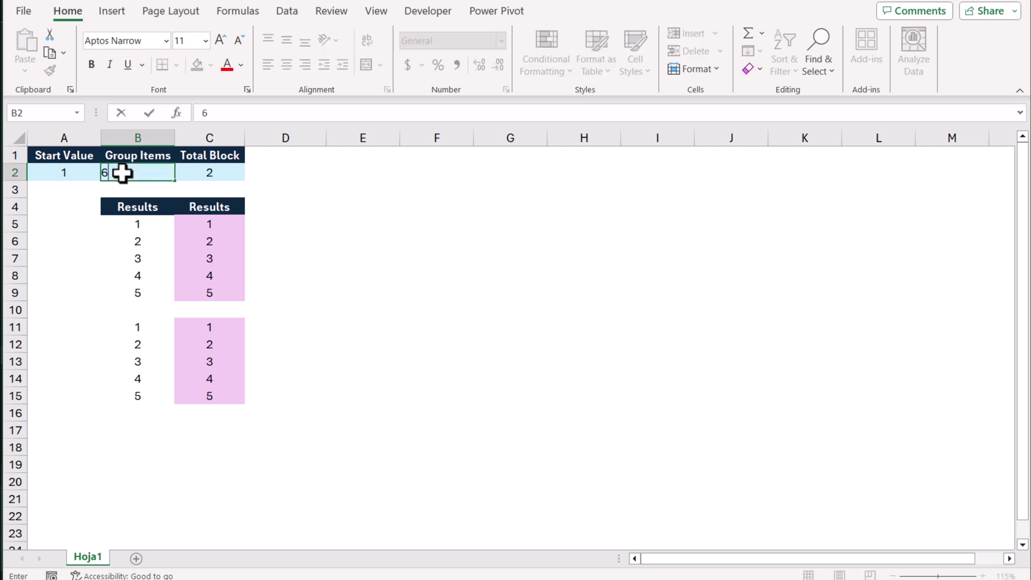
pyautogui.click(191, 173)
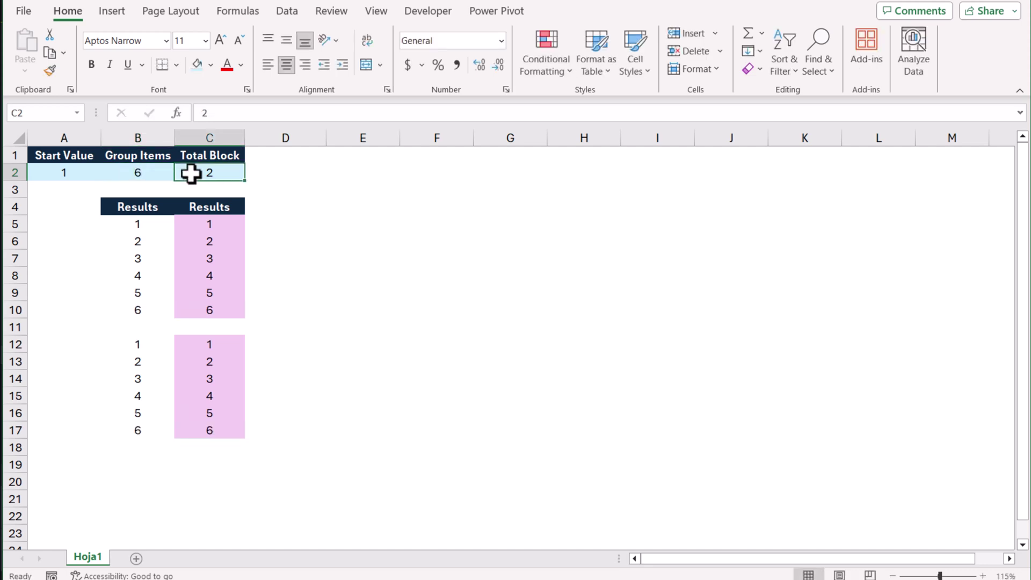
pyautogui.write('10')
pyautogui.press('Return')
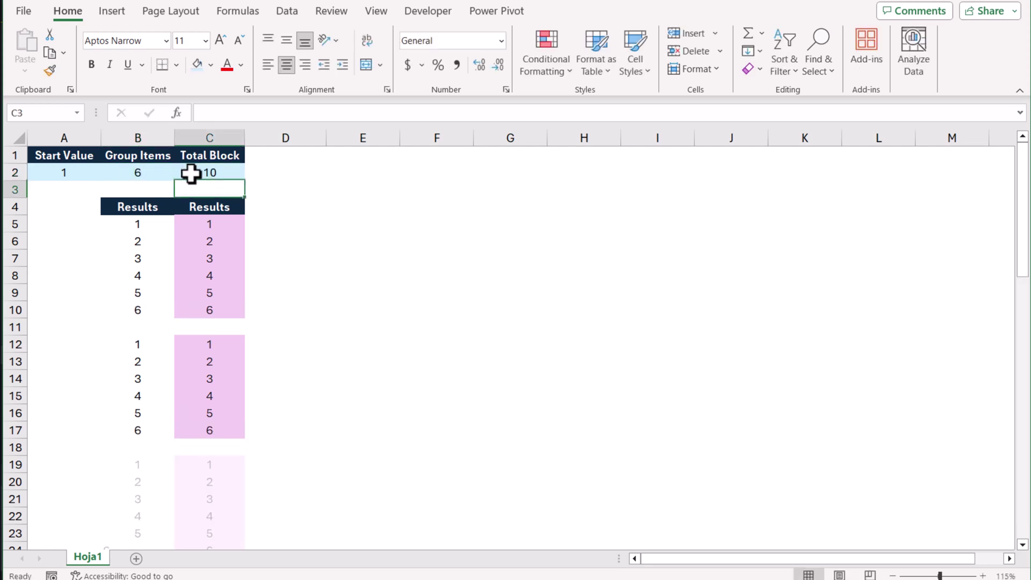
# Scroll through the ten pink 1–6 blocks and select C5 to view its formula
pyautogui.scroll(-4, 242, 245)
pyautogui.scroll(-5, 241, 245)
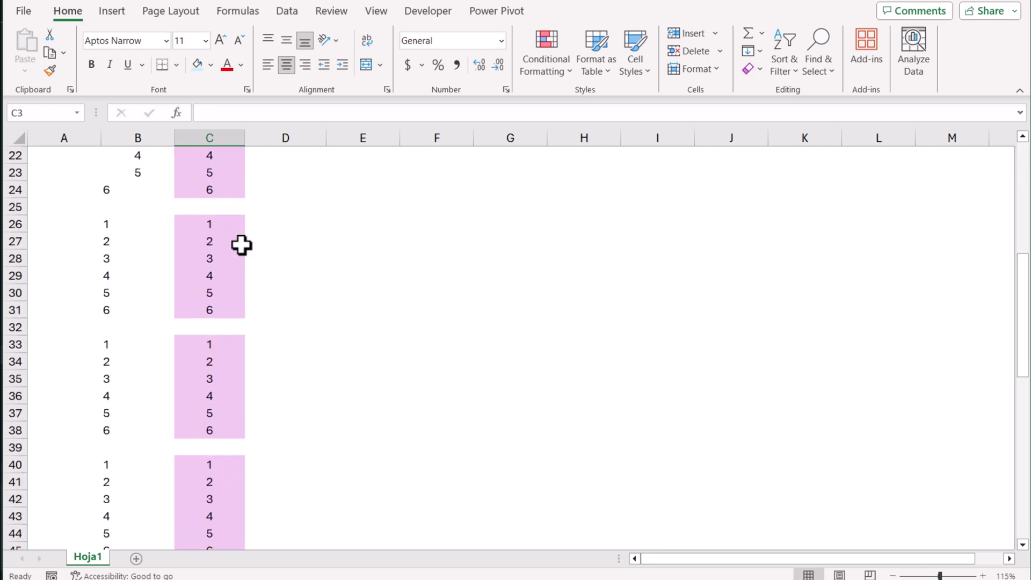
pyautogui.scroll(4, 241, 250)
pyautogui.scroll(5, 242, 250)
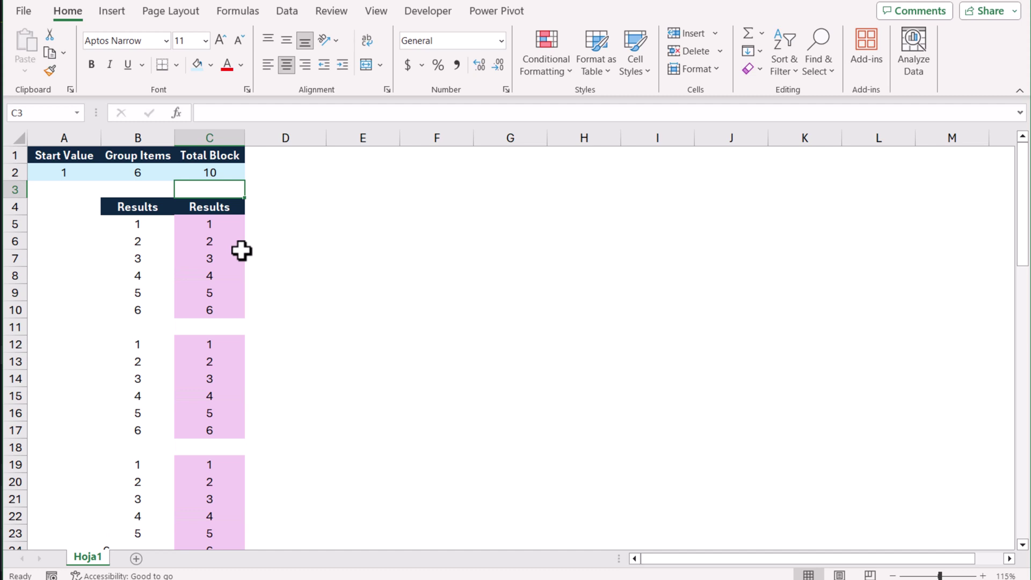
pyautogui.click(235, 231)
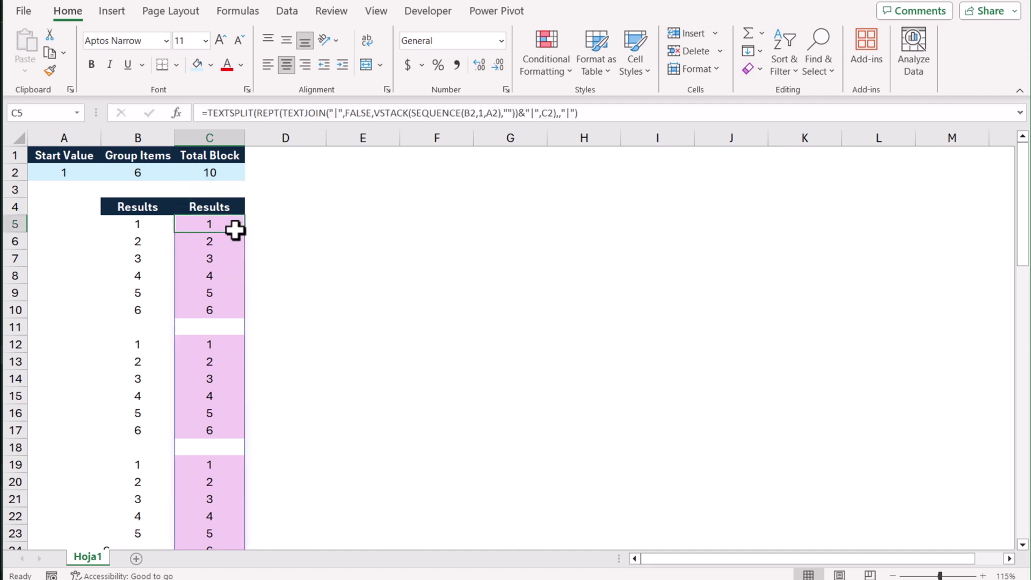